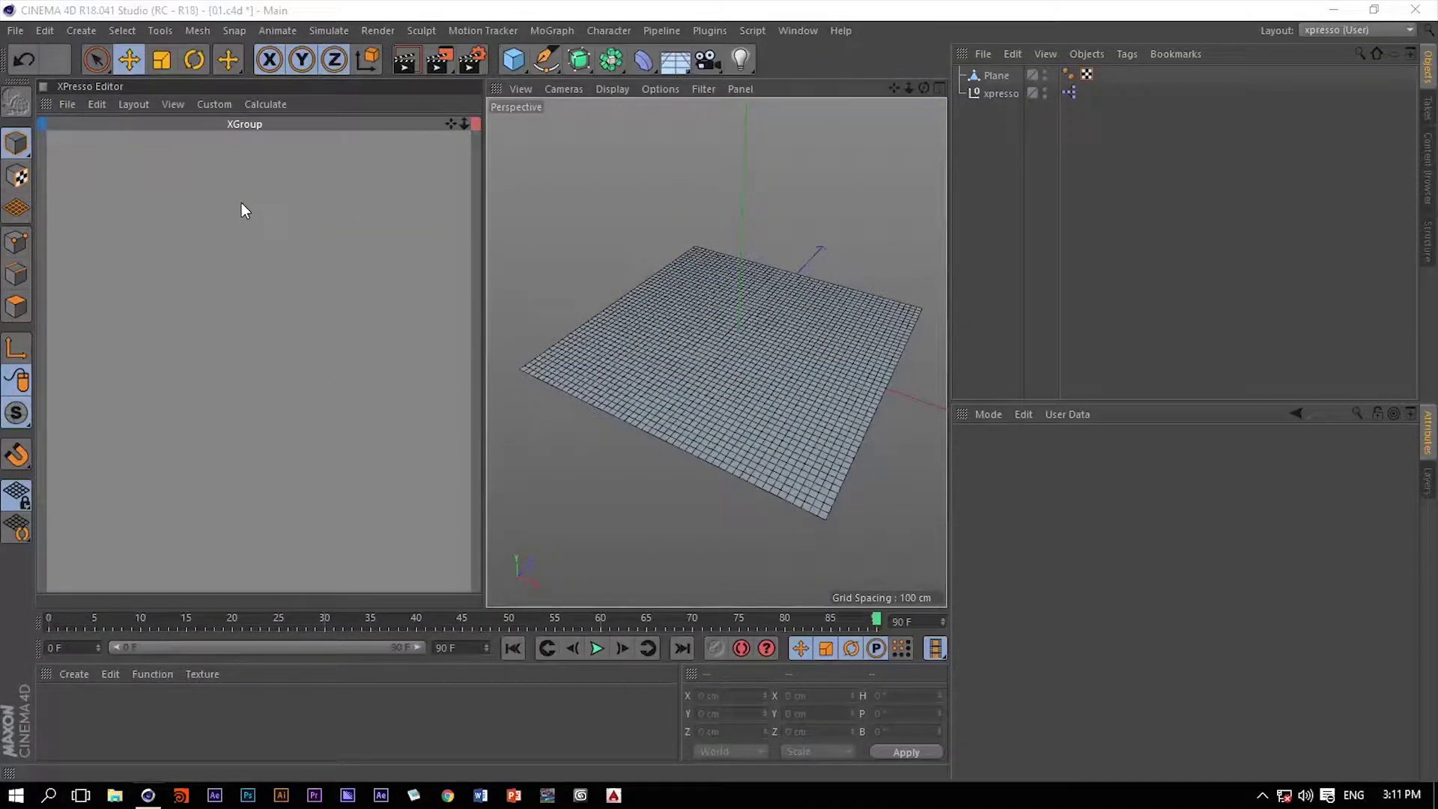
Create a Vertex Map node from the XPresso General nodes and move it to the graph centre.
right_click(164, 208)
mouse_move(196, 218)
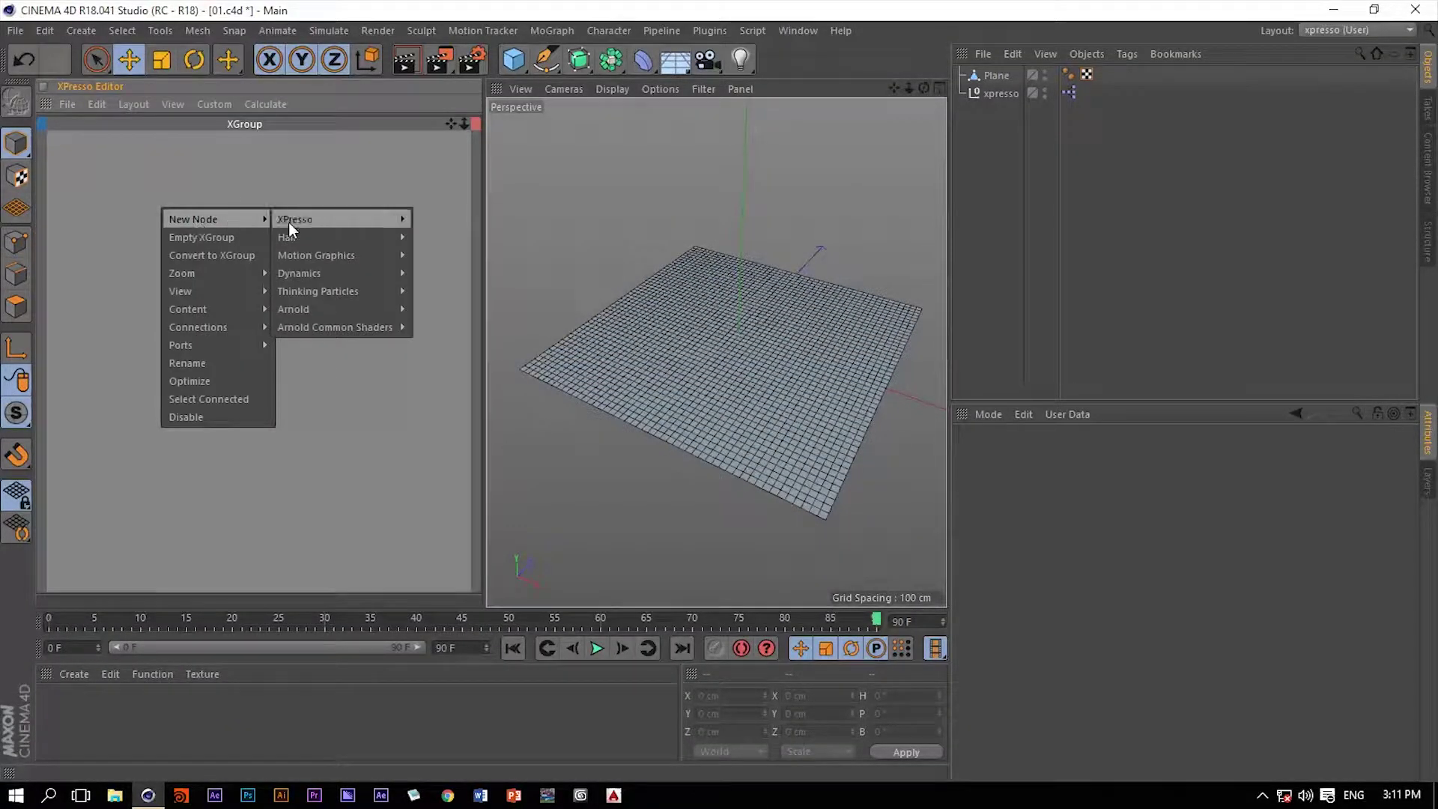
mouse_move(289, 220)
mouse_move(430, 226)
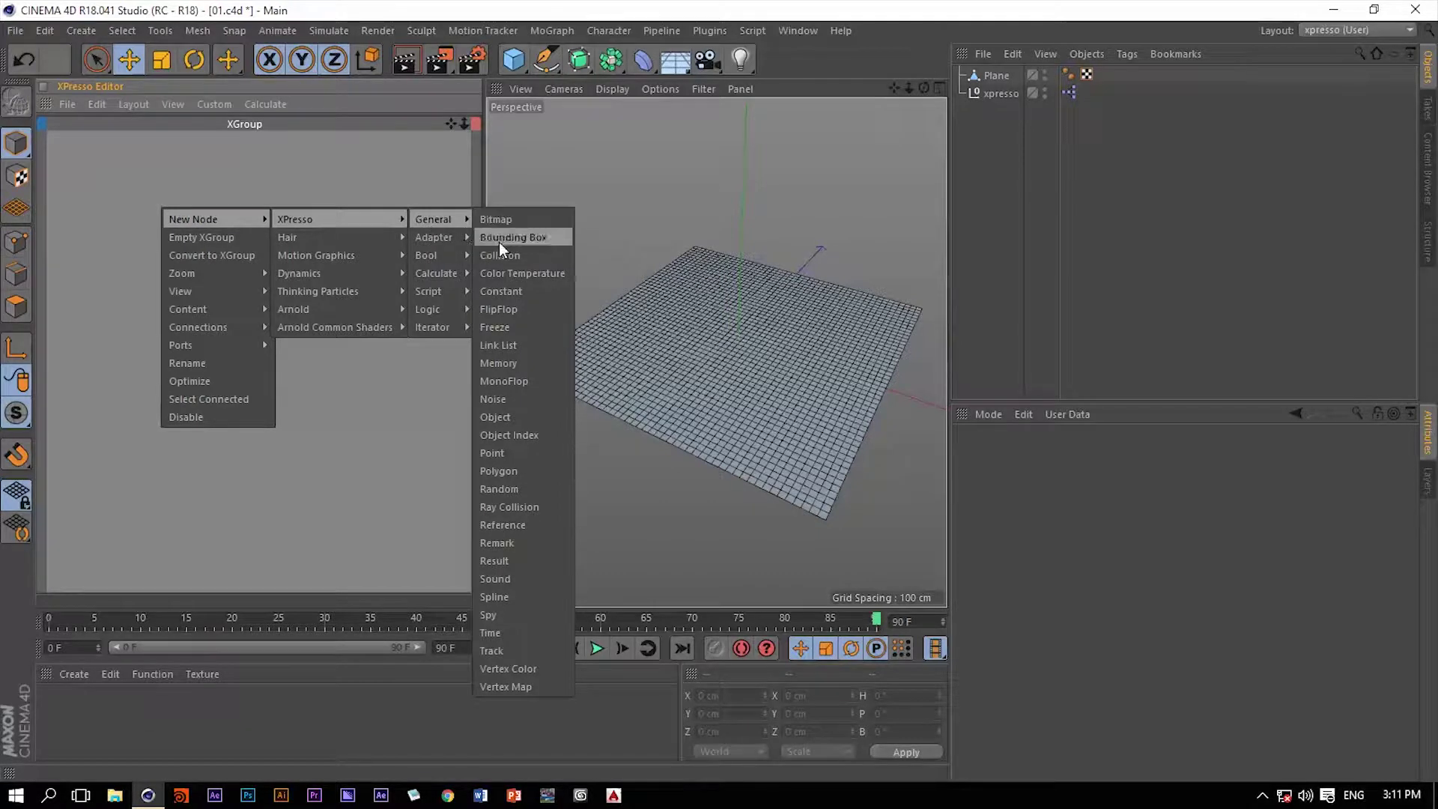
left_click(533, 687)
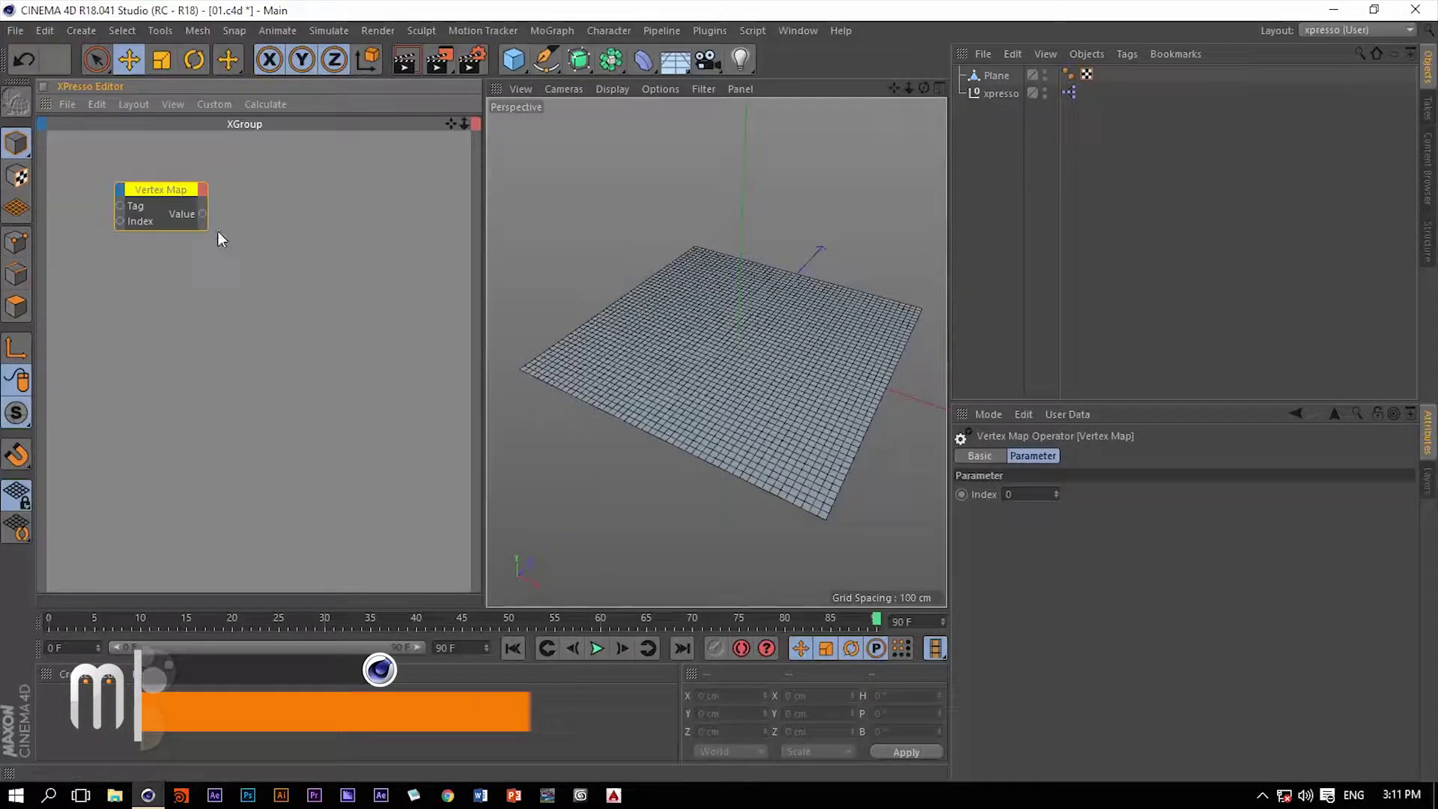
left_click_drag(178, 194, 317, 308)
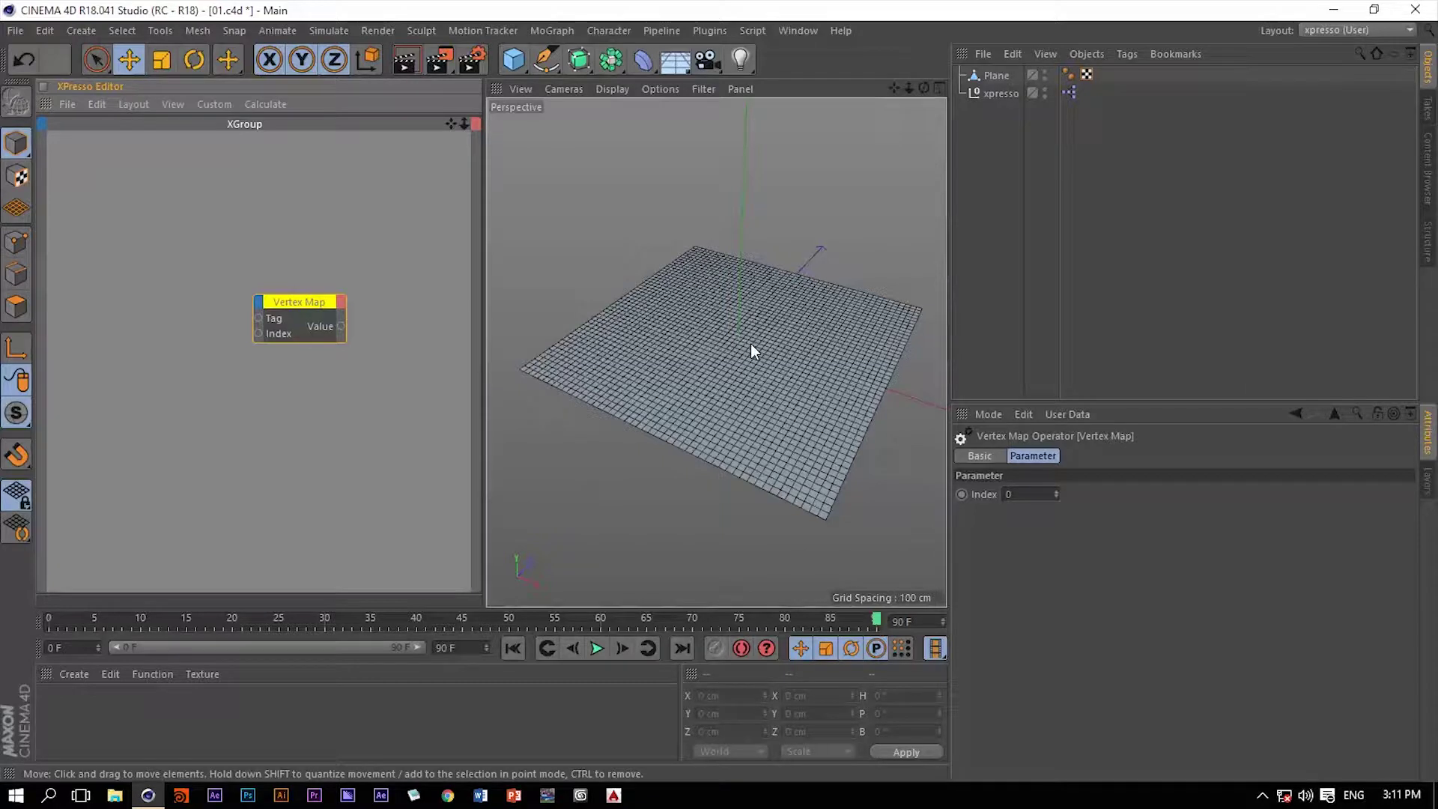
With the Plane selected, add a Twist deformer beneath it and start editing its X size.
left_click(997, 75)
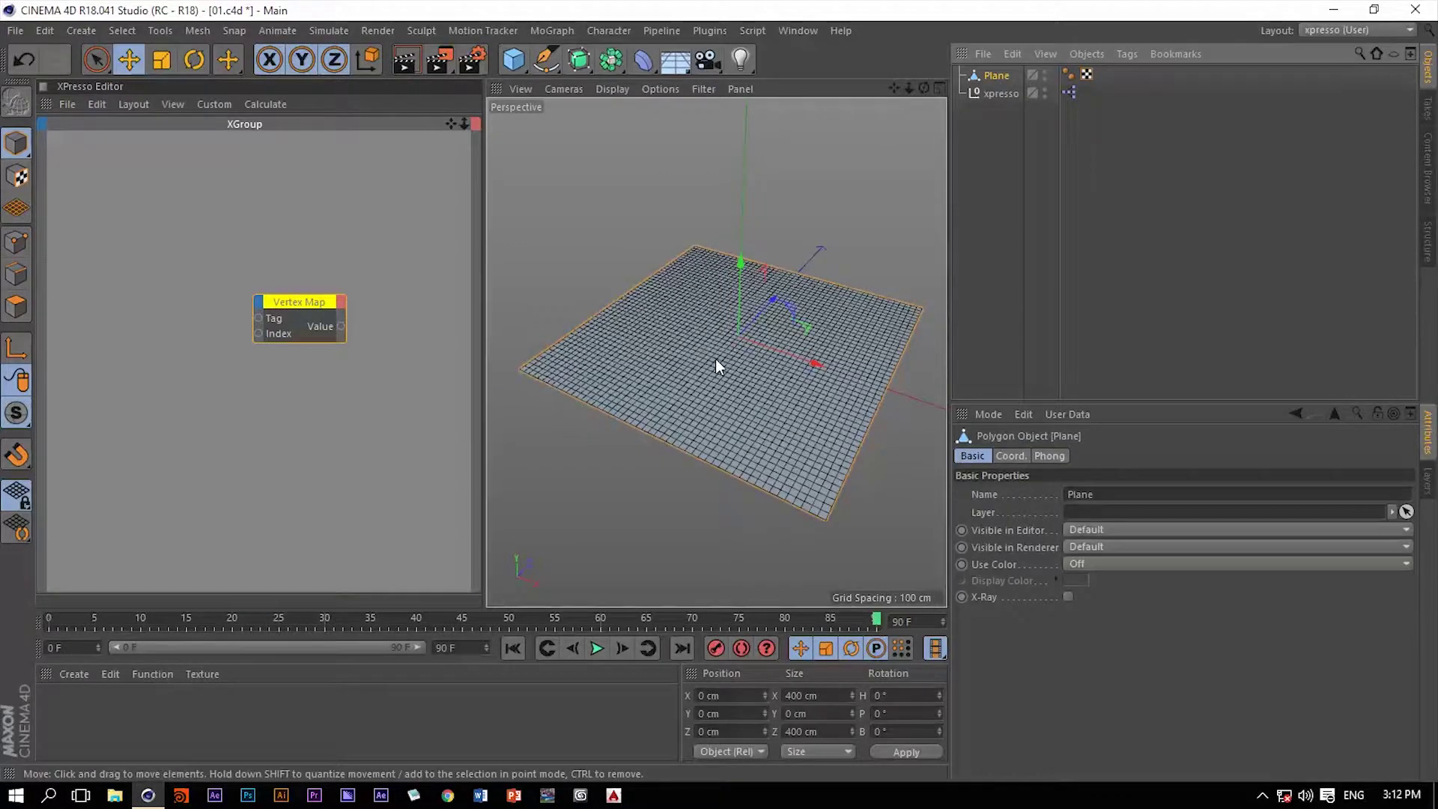
left_click(645, 67)
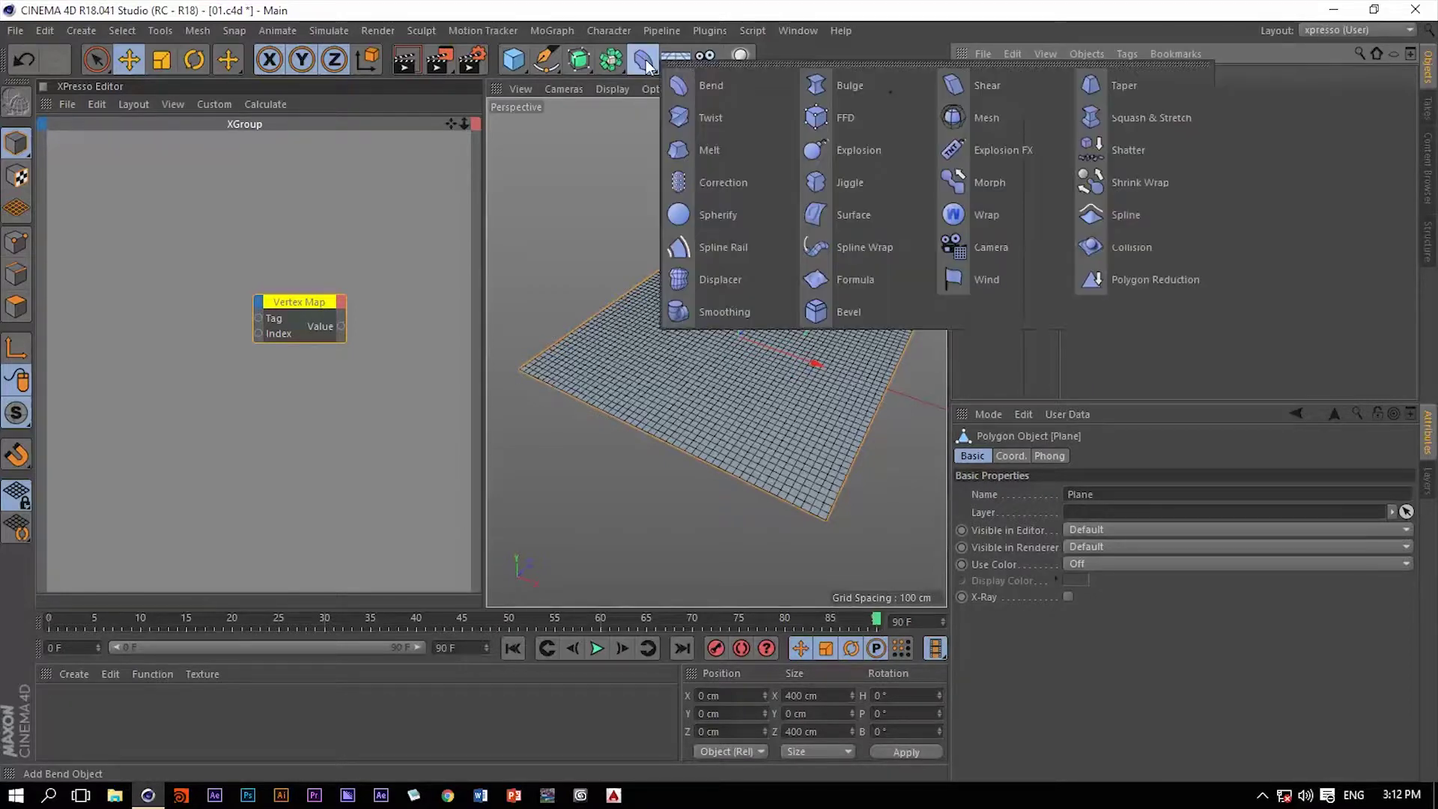
left_click(710, 120)
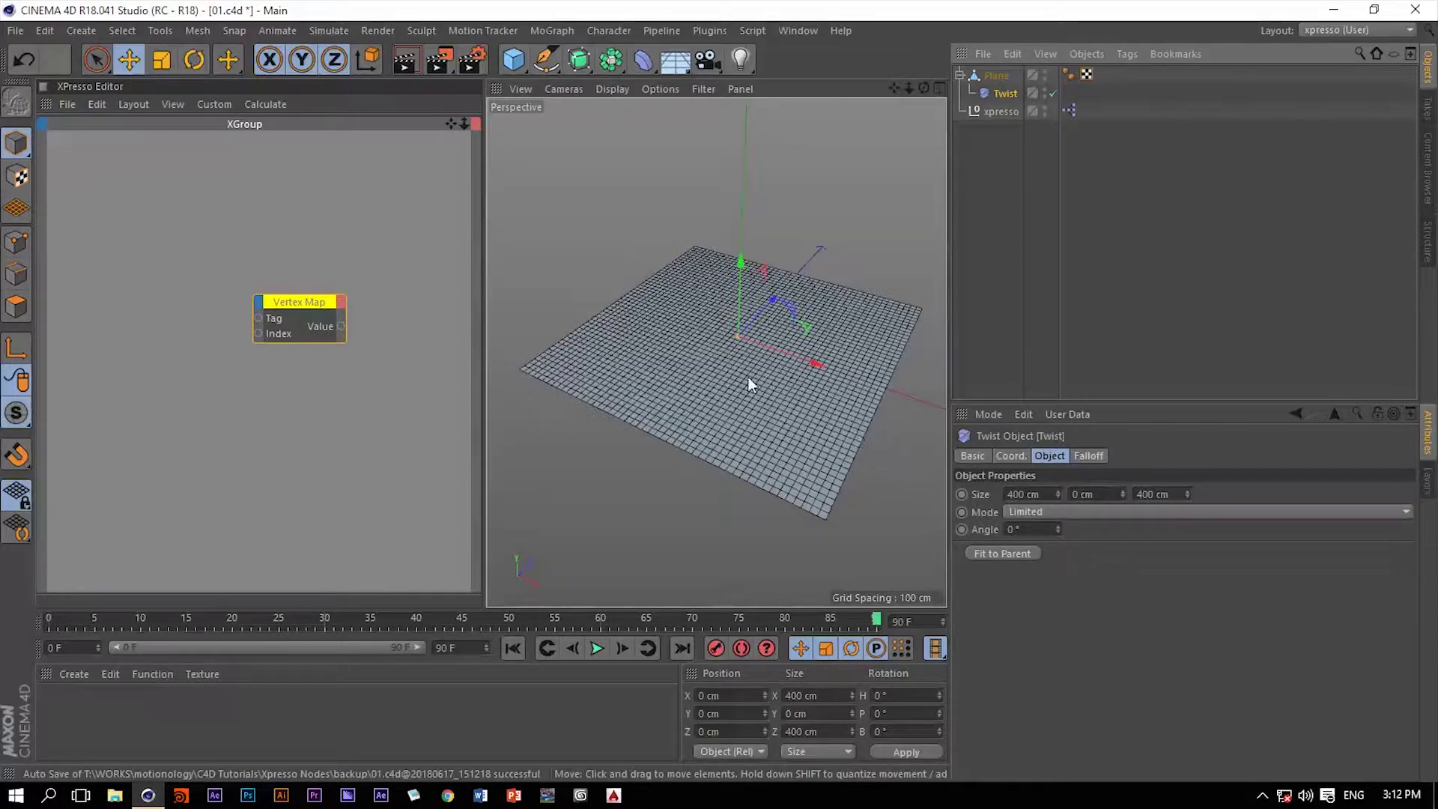
double_click(1039, 495)
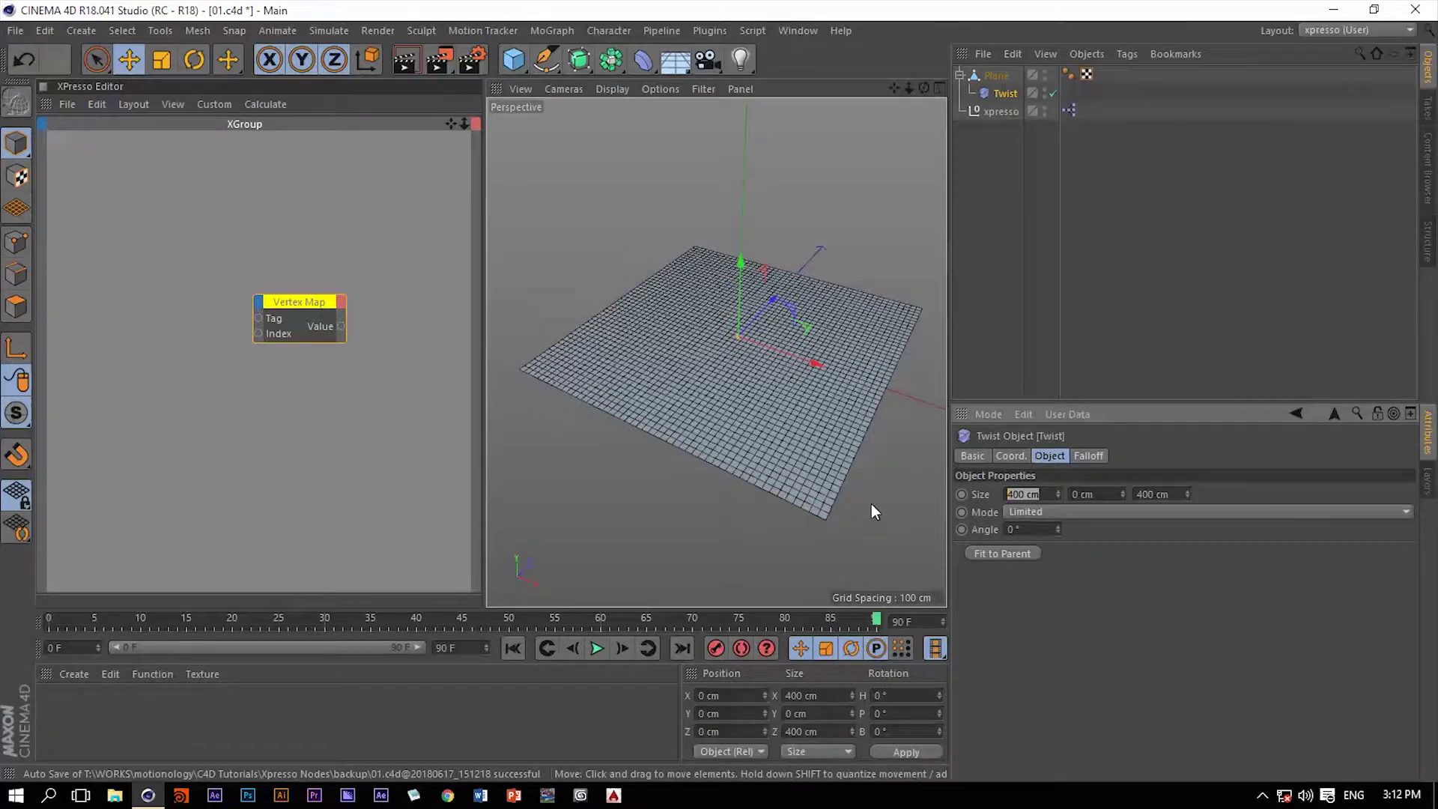
Set the Twist deformer's size to X 0 cm and Y 400 cm.
type("0")
key("Tab")
type("400")
key("Return")
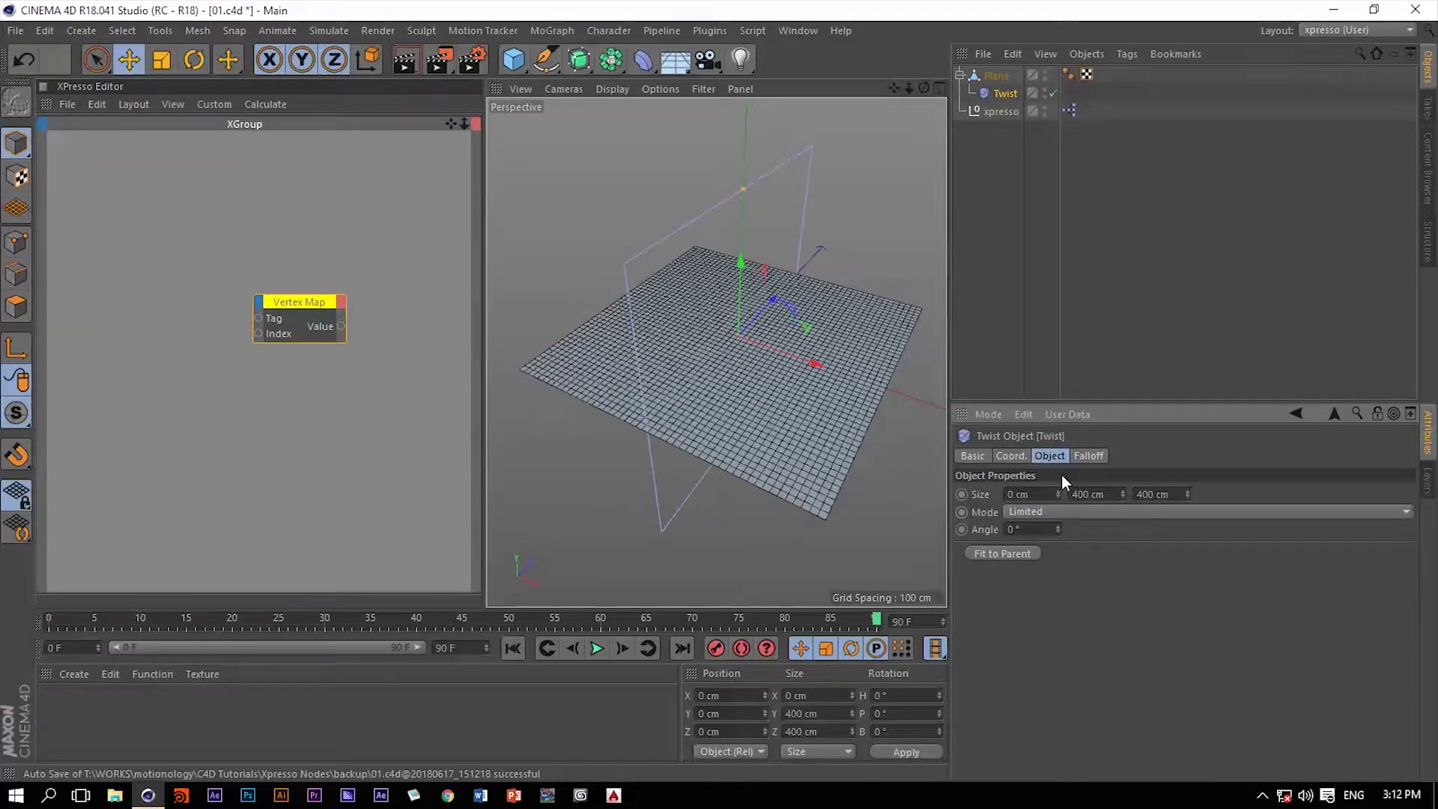
Rotate the Twist deformer 90° on bank (R.B) in its coordinates.
left_click(1008, 462)
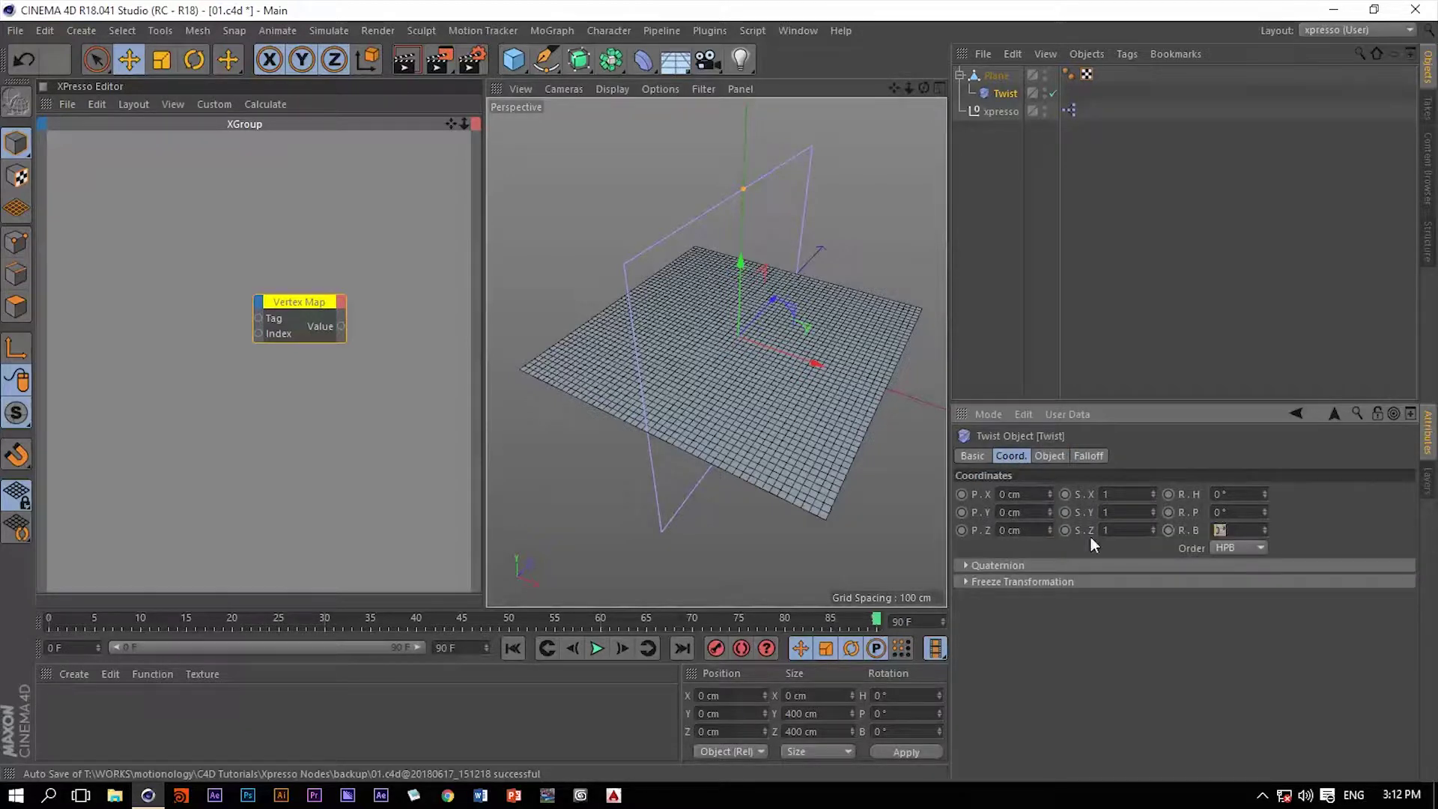
type("90")
key("Return")
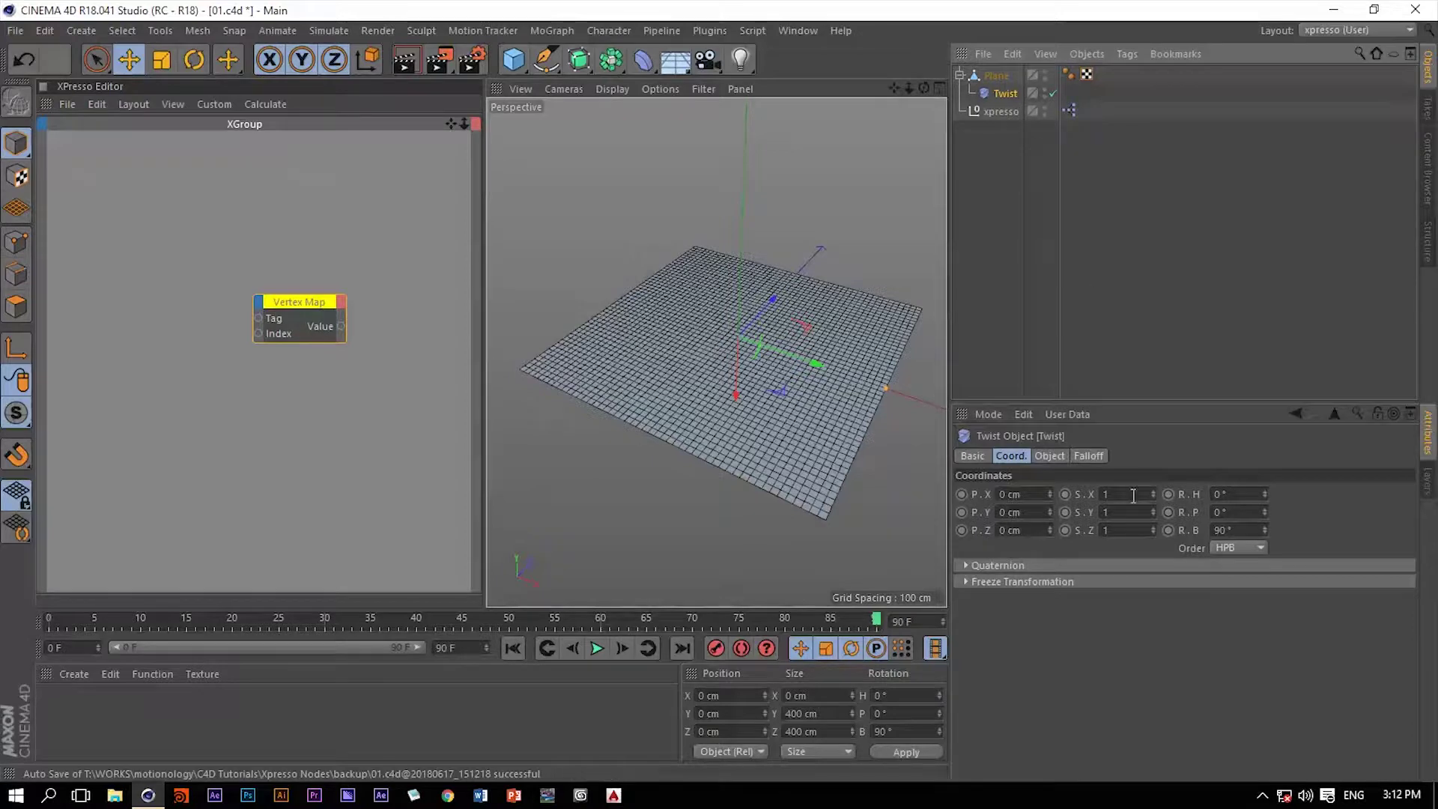
Test the twist by raising its Angle, then reset the Angle to 0°.
left_click(1050, 457)
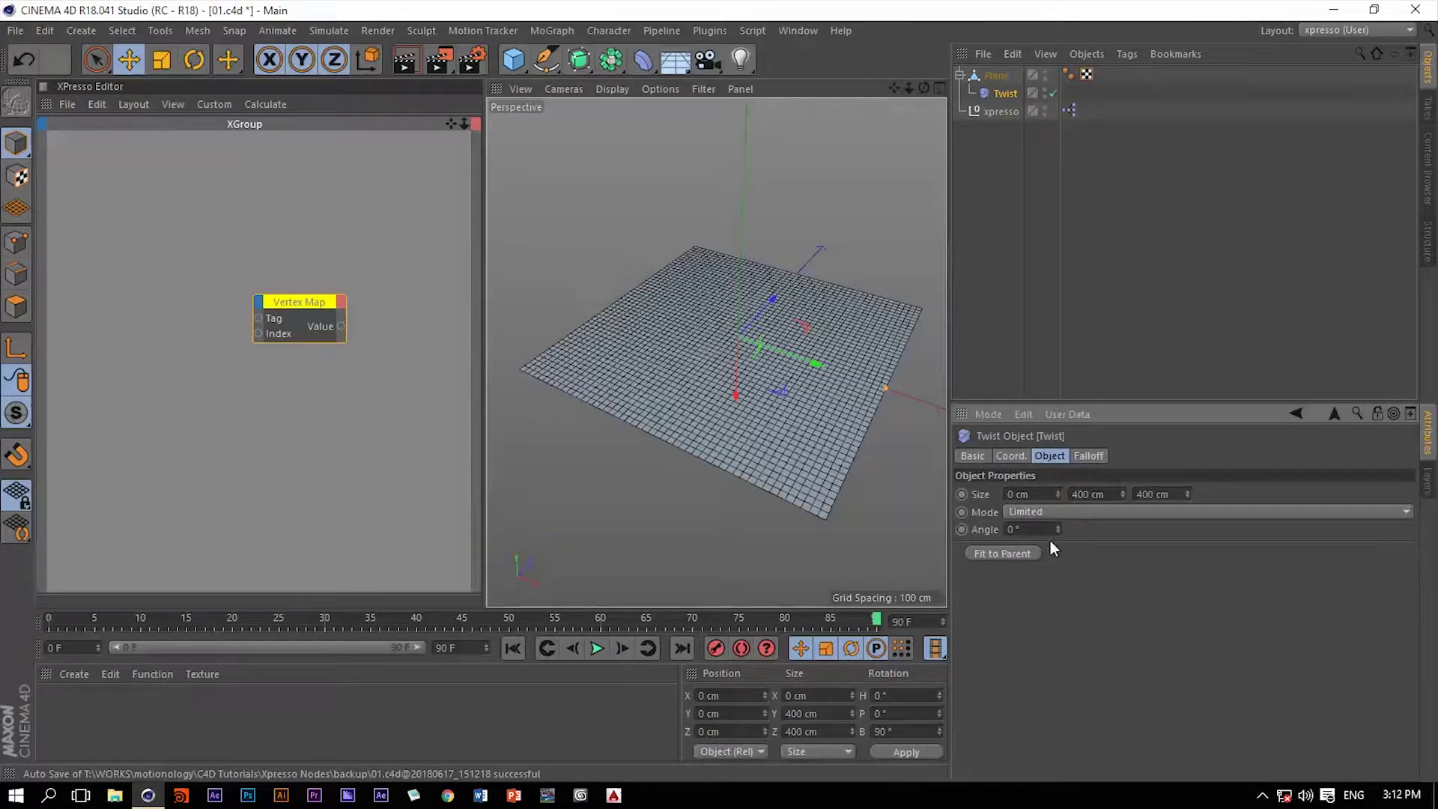
mouse_move(1057, 532)
left_mouse_down()
mouse_move(1215, 532)
mouse_move(1061, 531)
left_mouse_up()
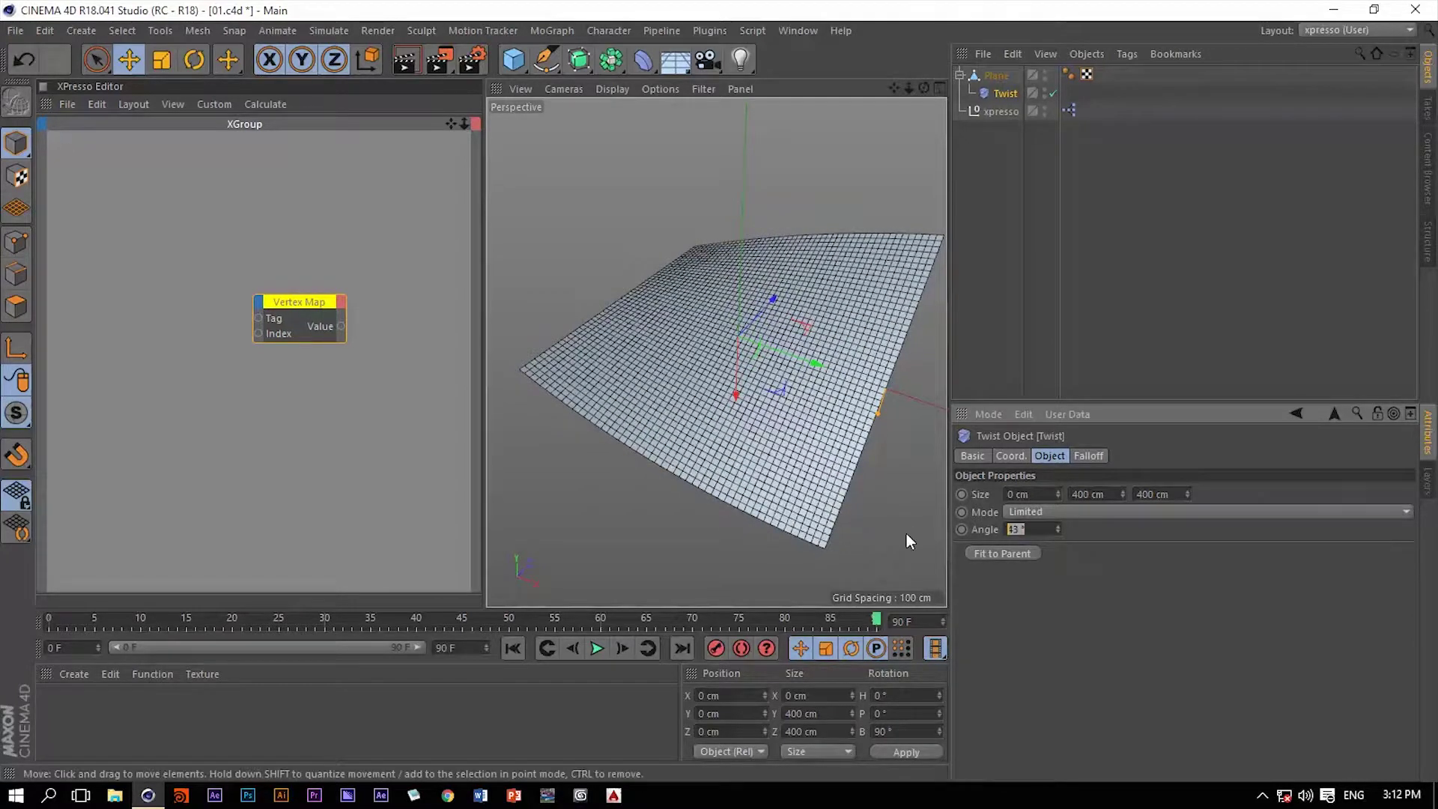
key("Return")
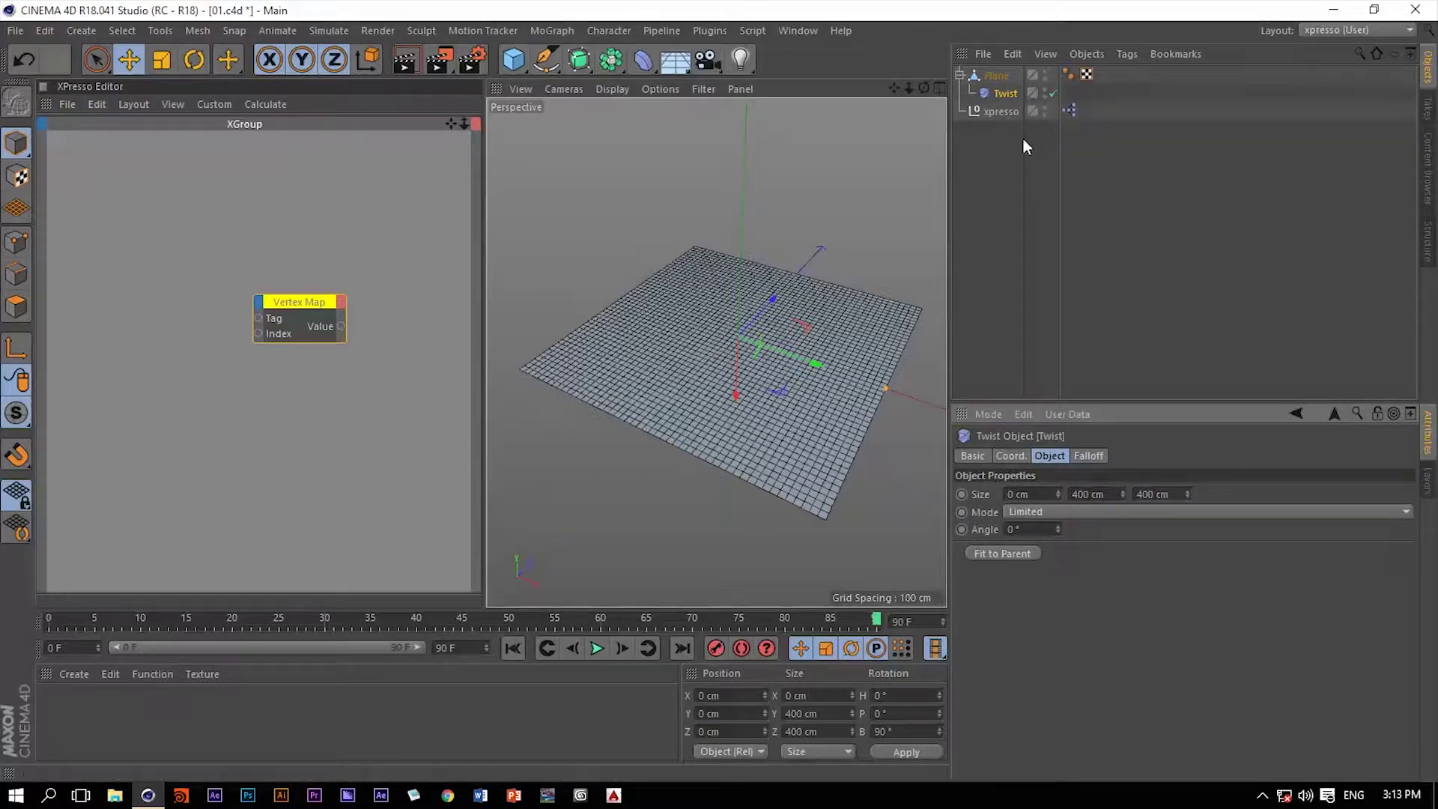
Use the Character Paint Tool to paint full vertex weight over the Plane's right half.
left_click(996, 75)
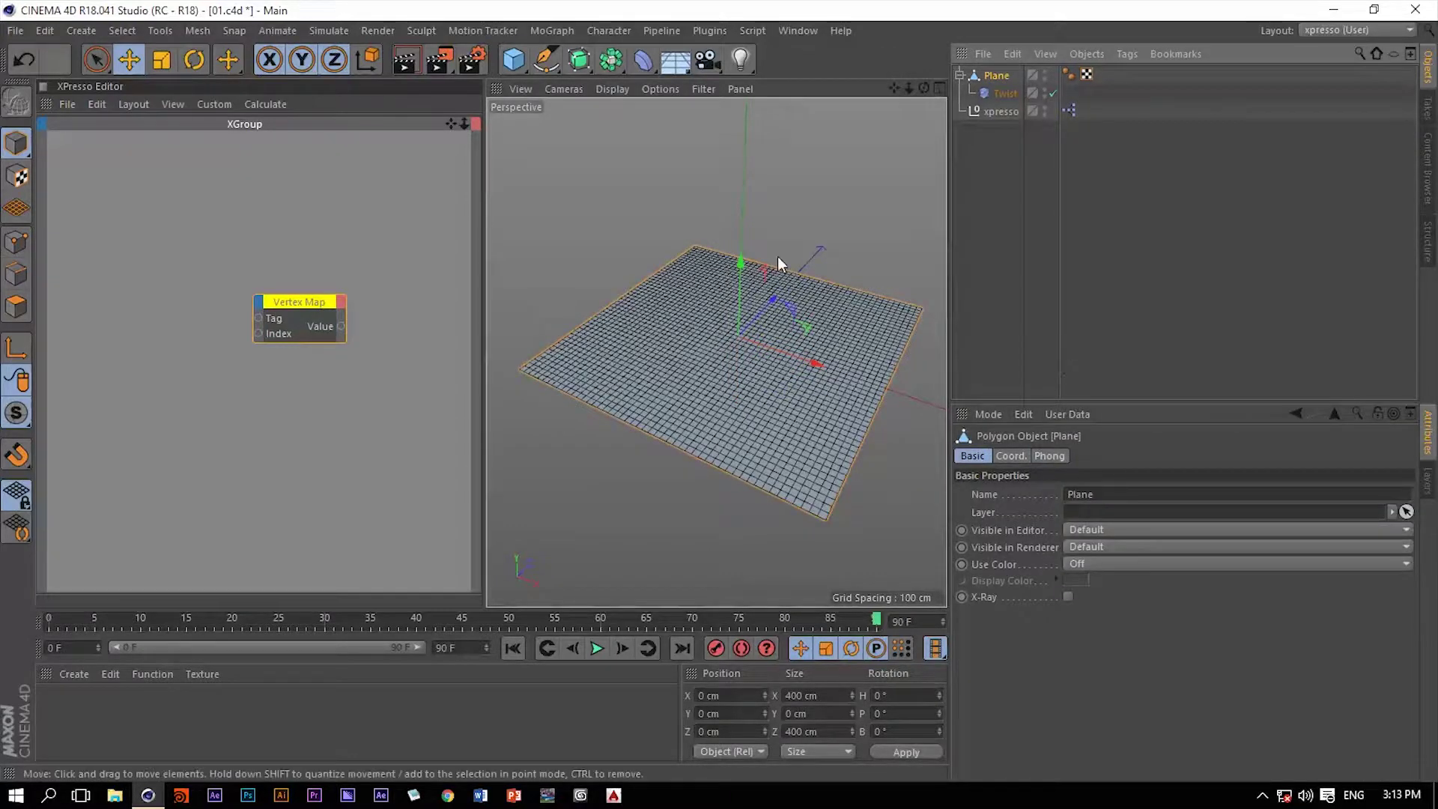
left_click(608, 30)
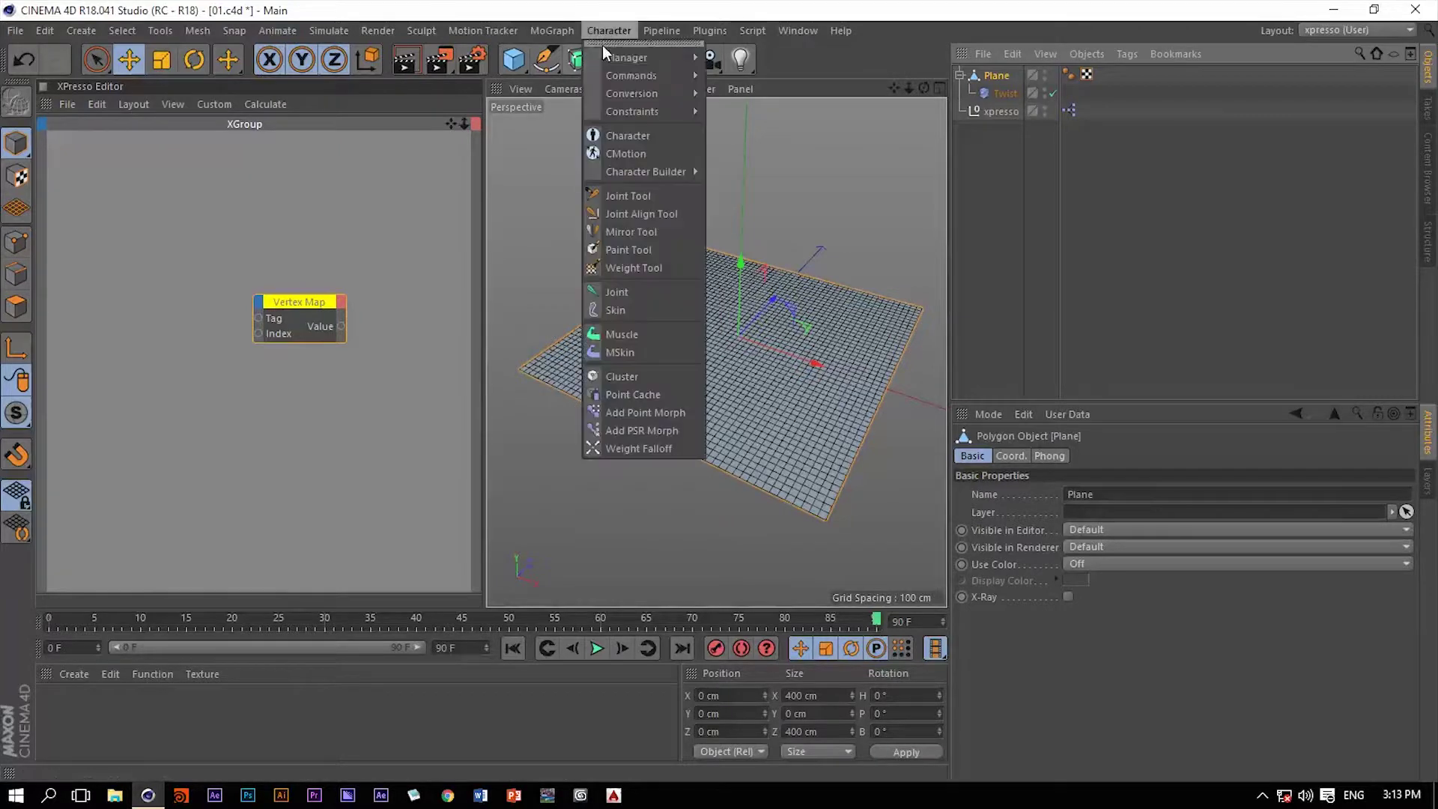
left_click(643, 251)
left_click(998, 76)
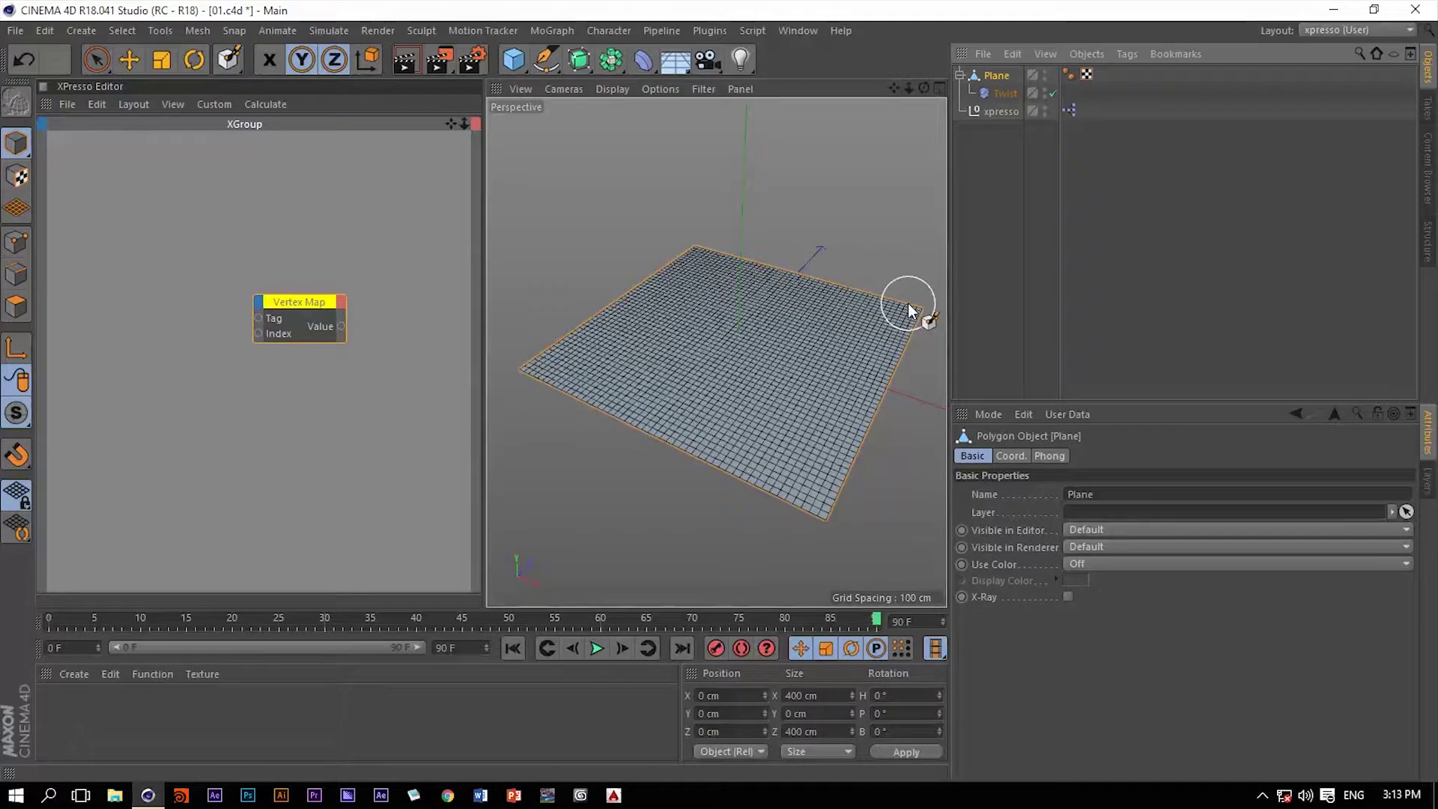
mouse_move(909, 310)
left_mouse_down()
mouse_move(895, 363)
mouse_move(795, 501)
mouse_move(901, 299)
mouse_move(841, 404)
mouse_move(751, 494)
mouse_move(889, 304)
mouse_move(814, 386)
mouse_move(786, 459)
mouse_move(726, 487)
mouse_move(828, 375)
mouse_move(867, 292)
mouse_move(840, 346)
mouse_move(709, 459)
mouse_move(799, 375)
mouse_move(850, 286)
left_mouse_up()
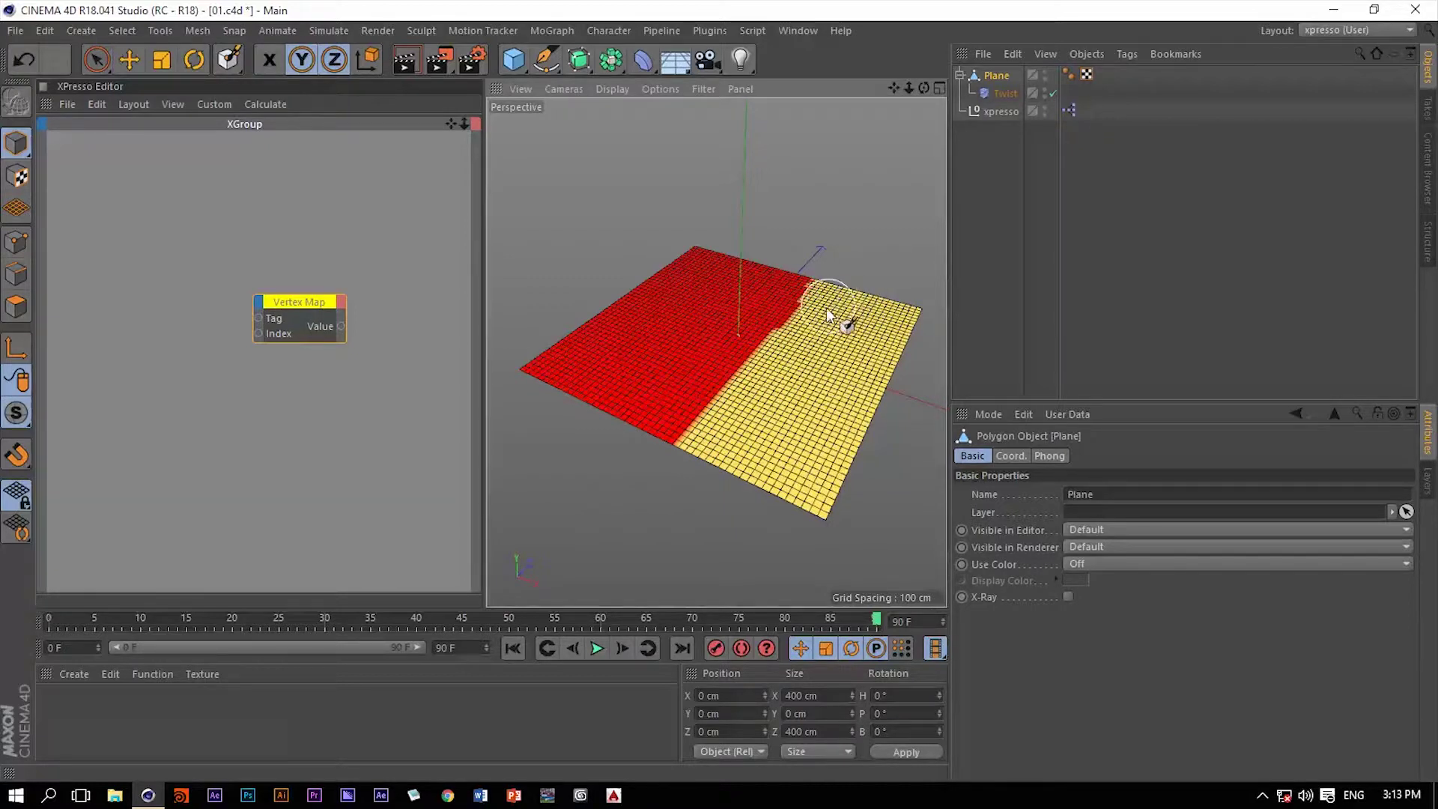
mouse_move(810, 333)
left_mouse_down()
mouse_move(802, 375)
mouse_move(841, 427)
mouse_move(821, 379)
mouse_move(819, 447)
left_mouse_up()
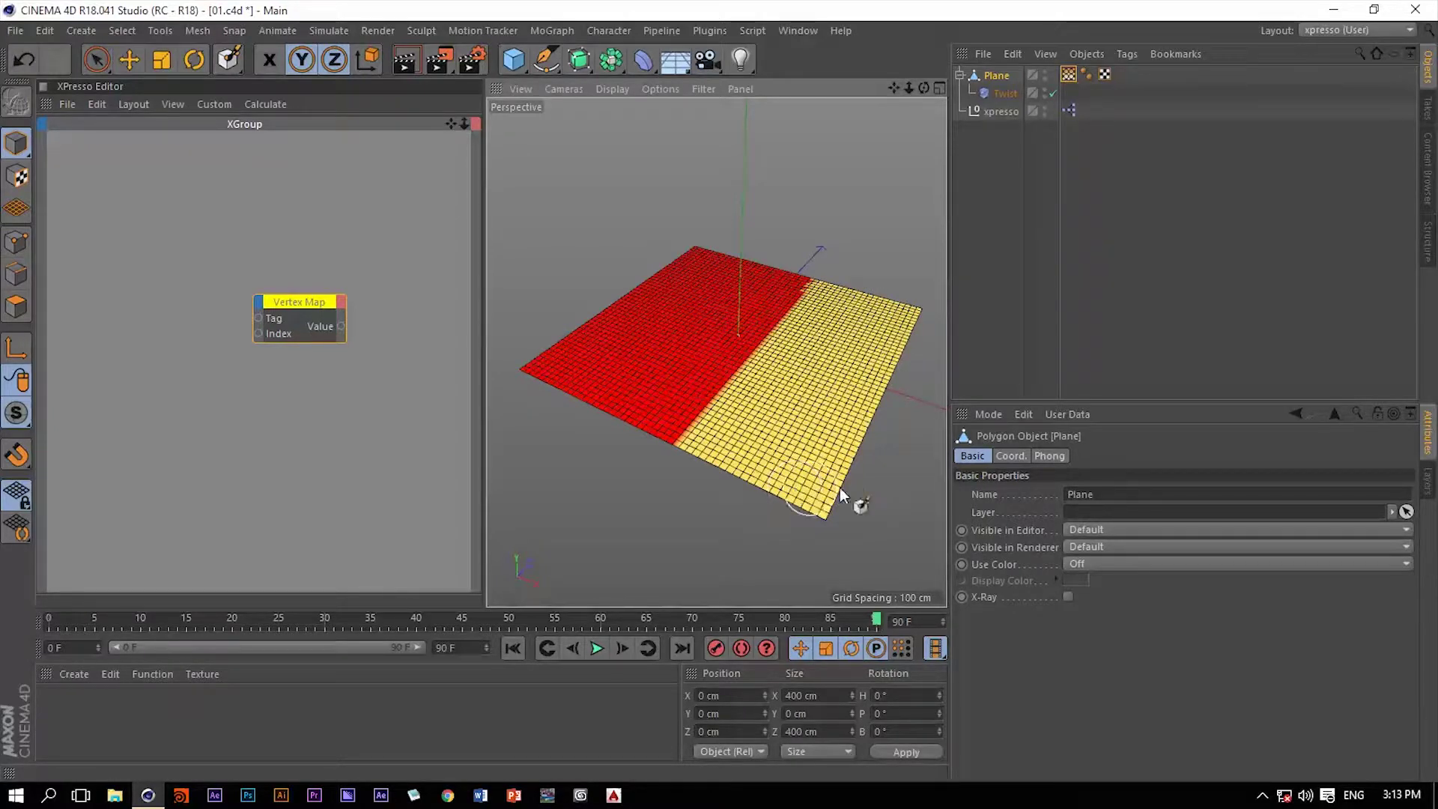
left_click(1004, 96)
left_click(1014, 76)
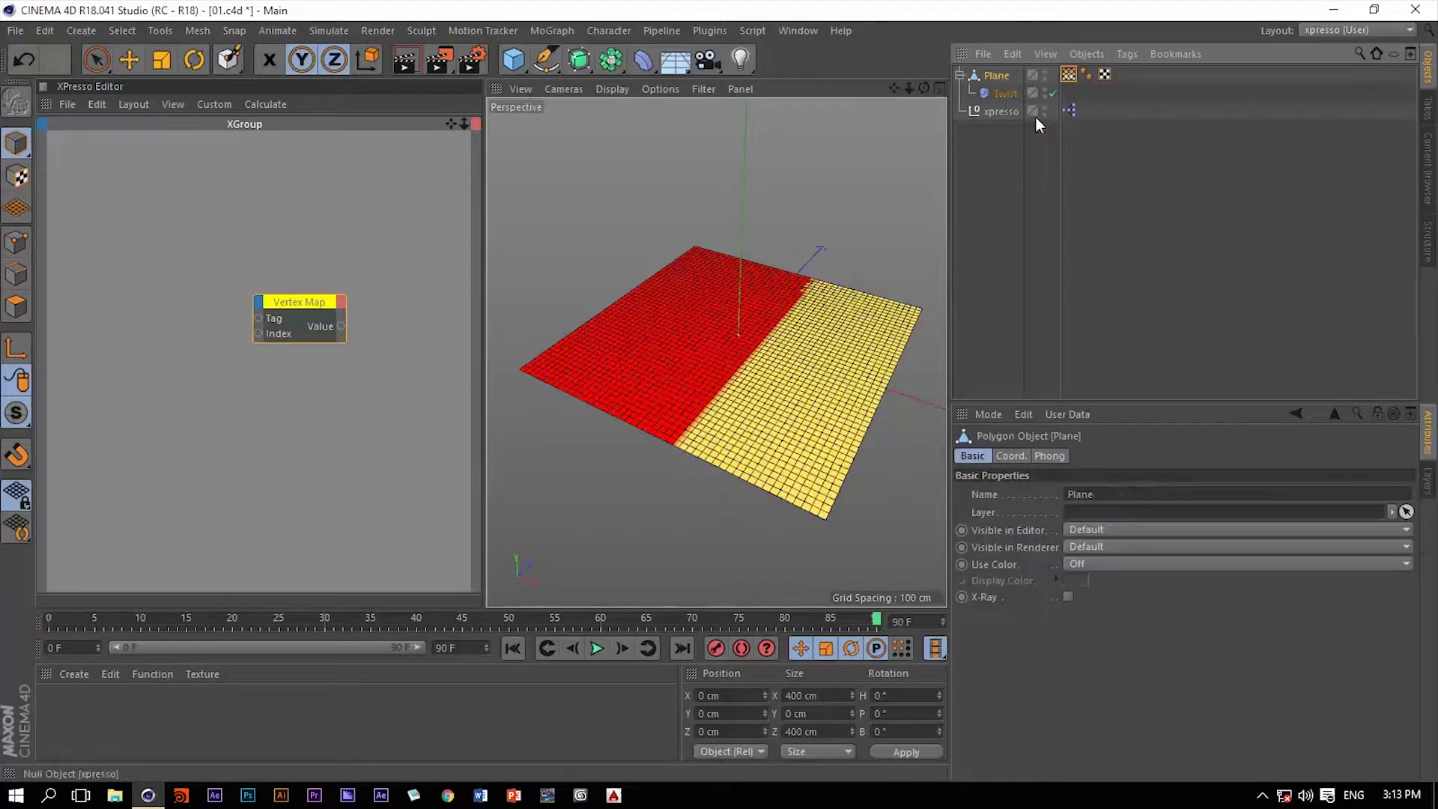
left_click(1005, 93)
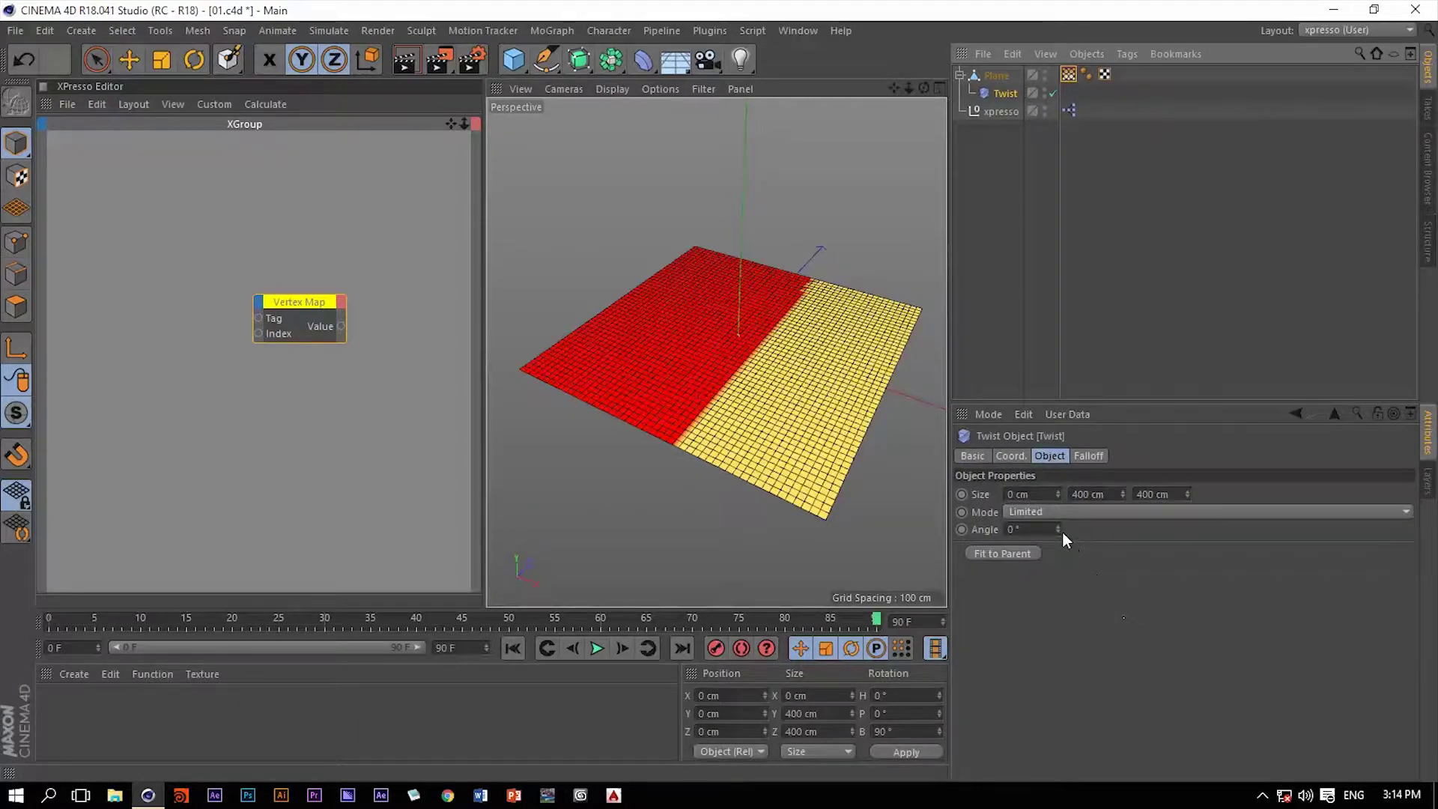
left_click_drag(1058, 529, 1112, 524)
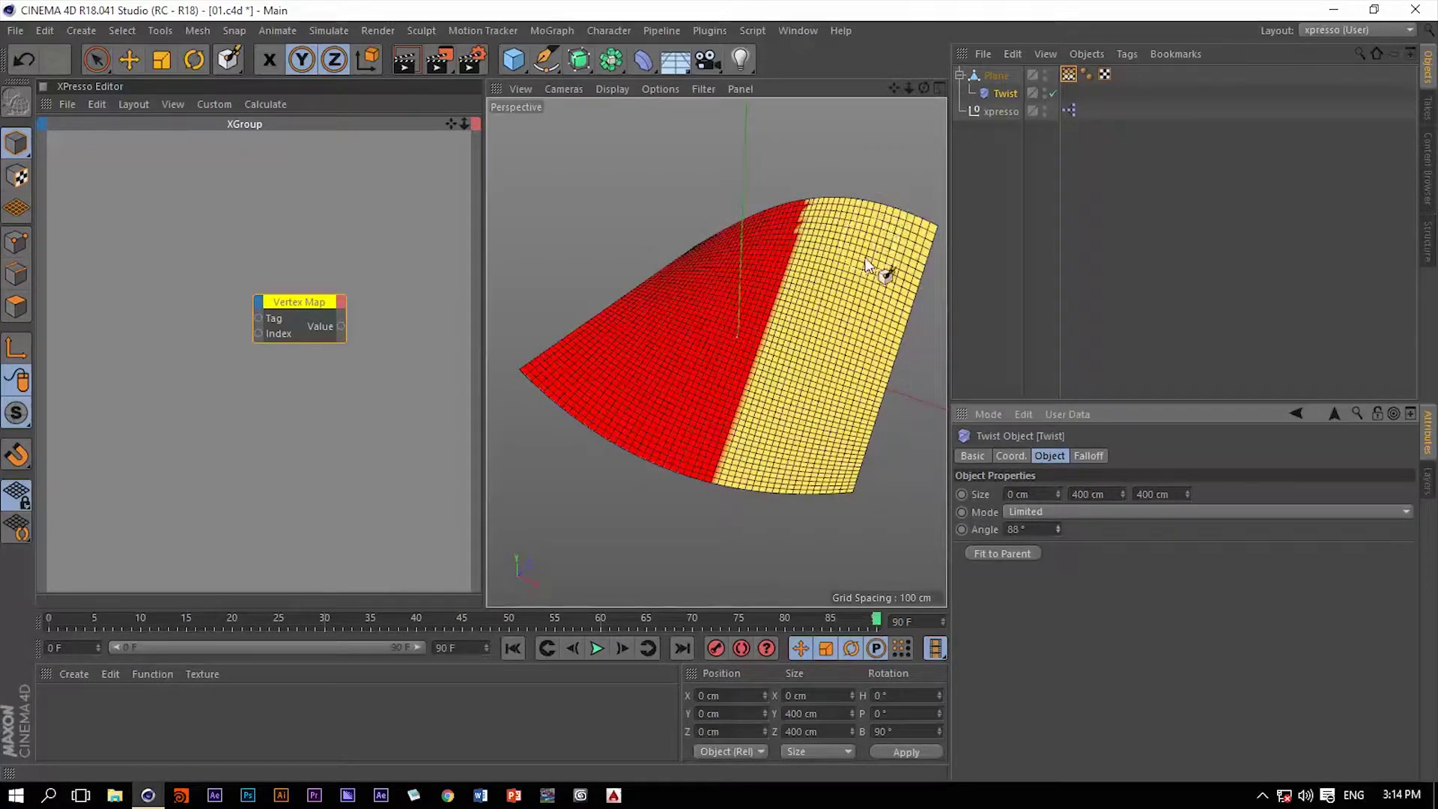
type("0")
key("Return")
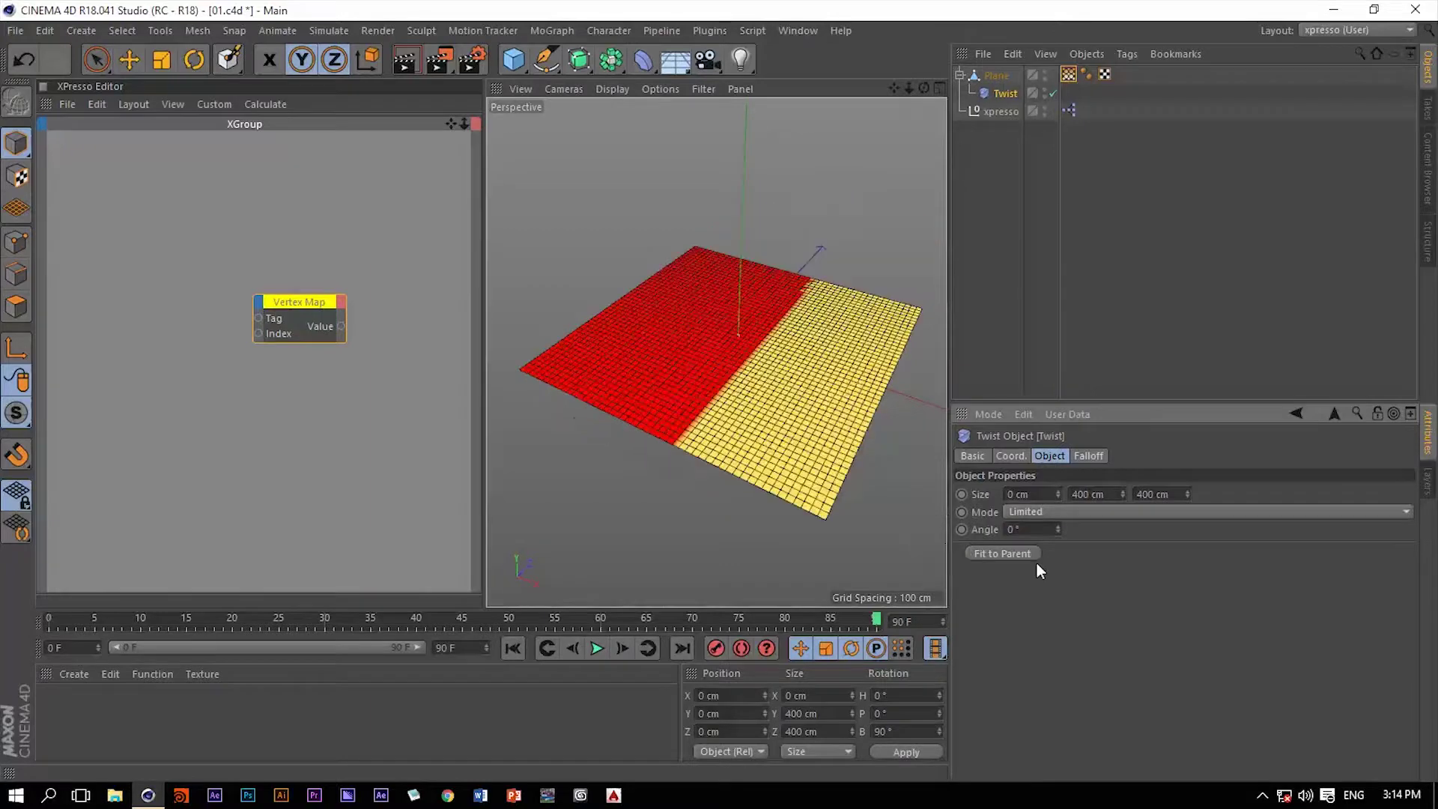
right_click(1005, 96)
Add a Restriction tag to the Twist and assign the Vertex Map to it.
mouse_move(1040, 82)
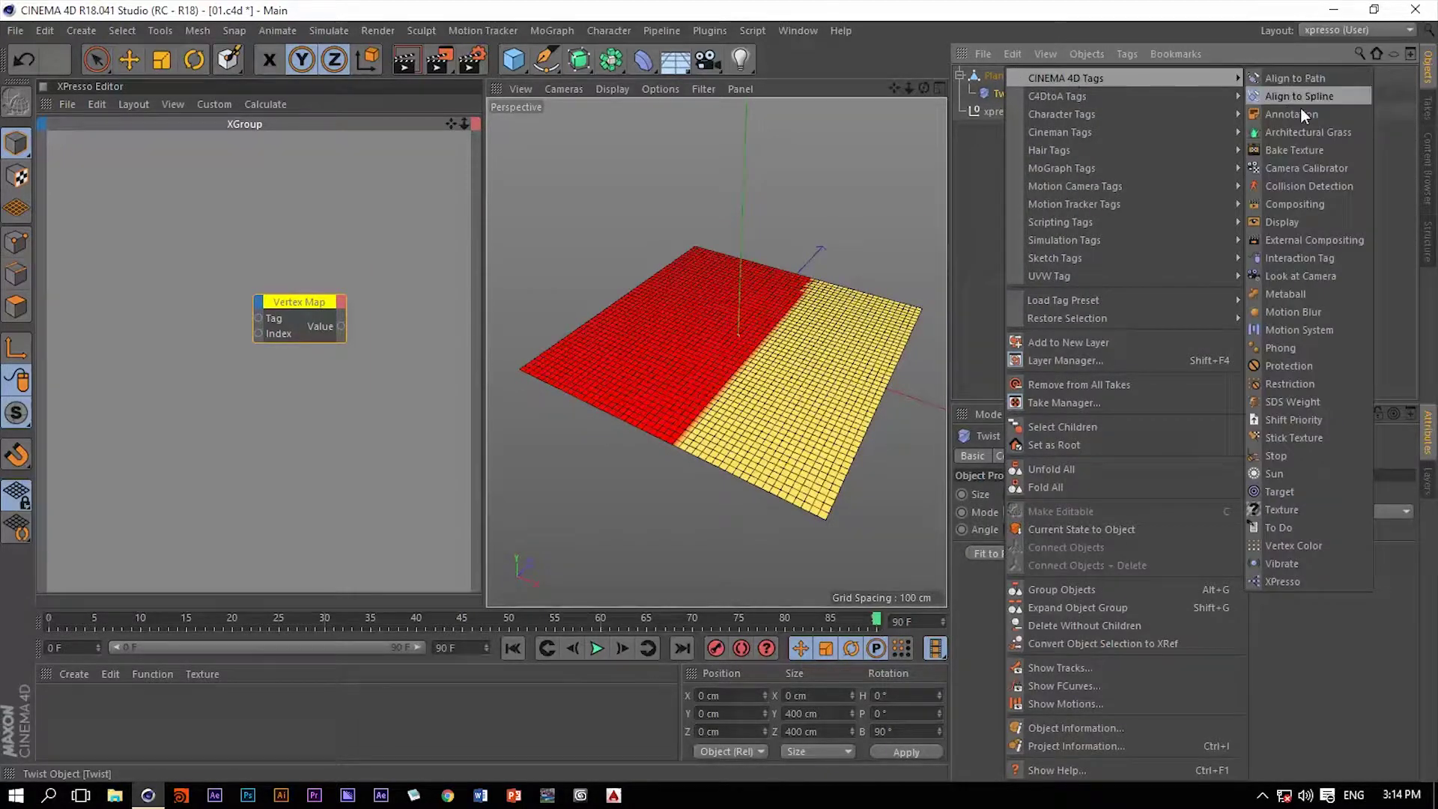
left_click(1298, 385)
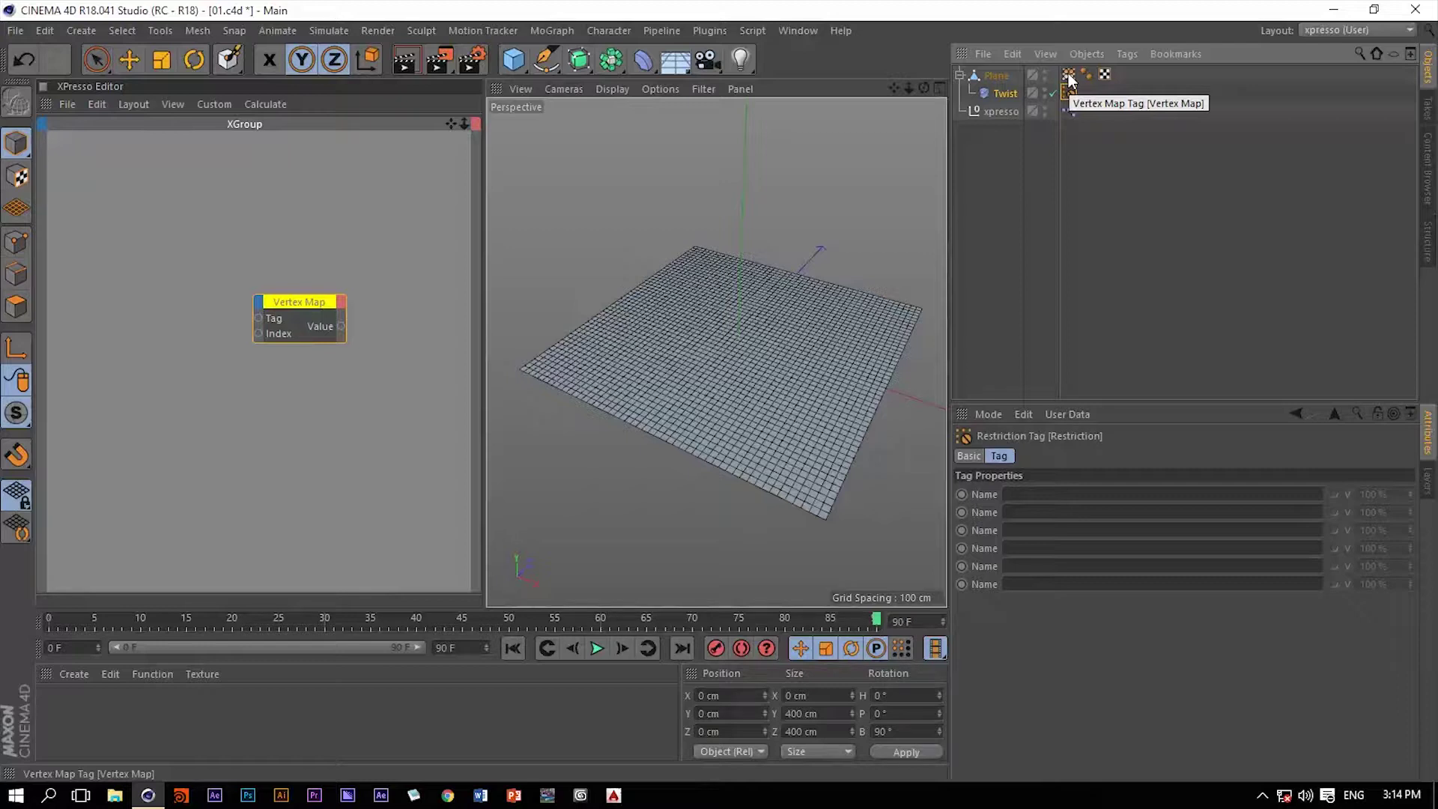
left_click_drag(1069, 81, 1036, 497)
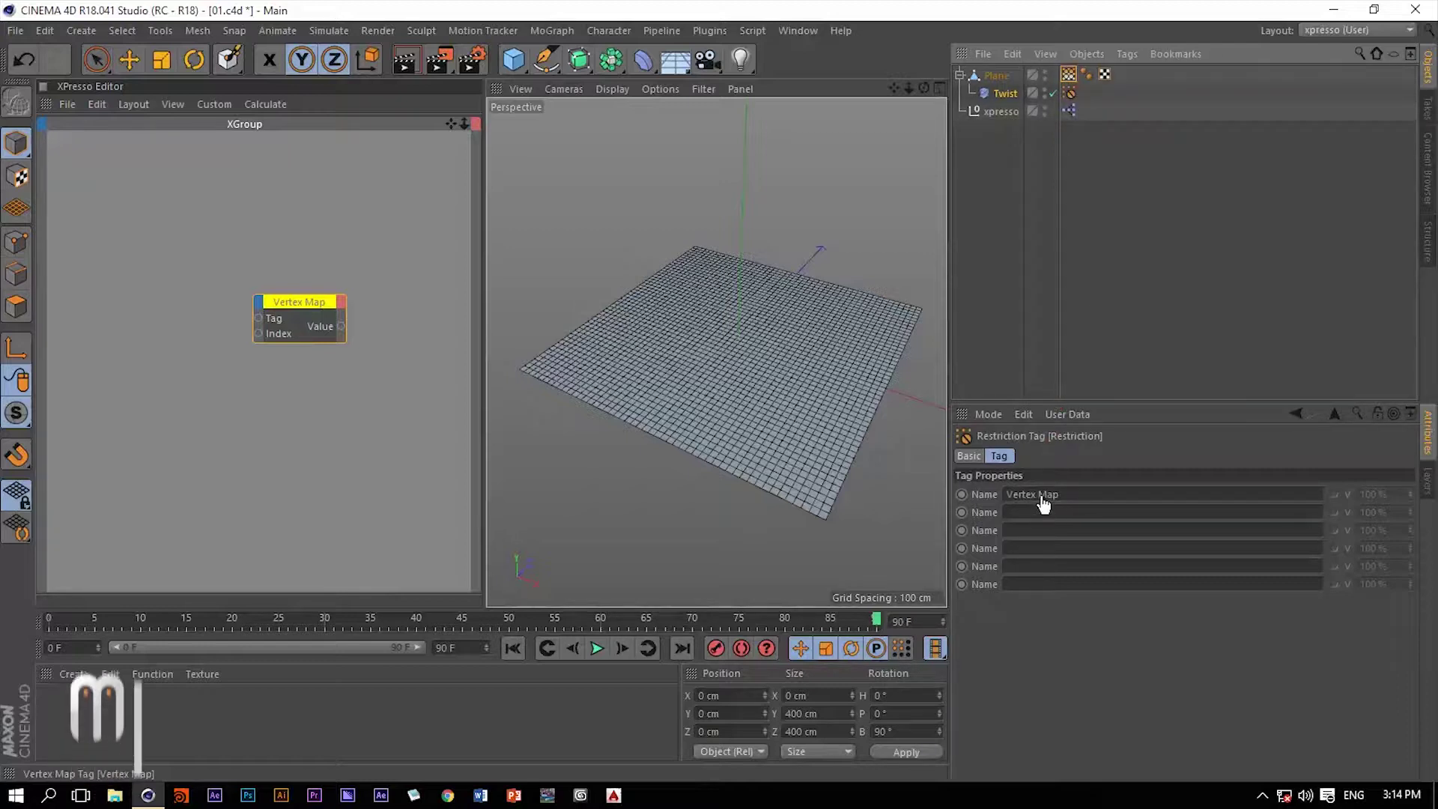
Twist the plane to test the restriction, then reduce the angle to about 1°.
left_click(1003, 93)
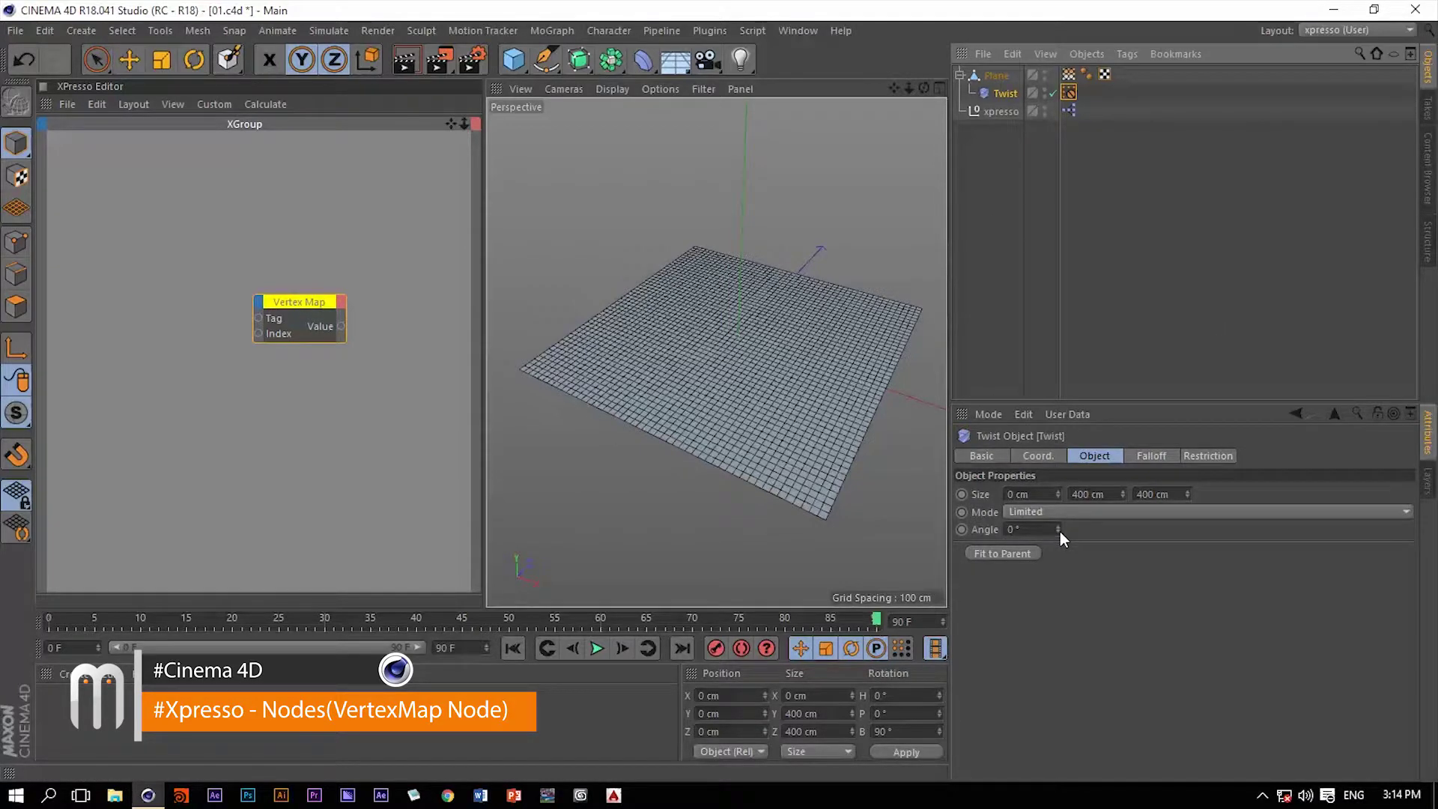
left_click_drag(1058, 530, 1058, 458)
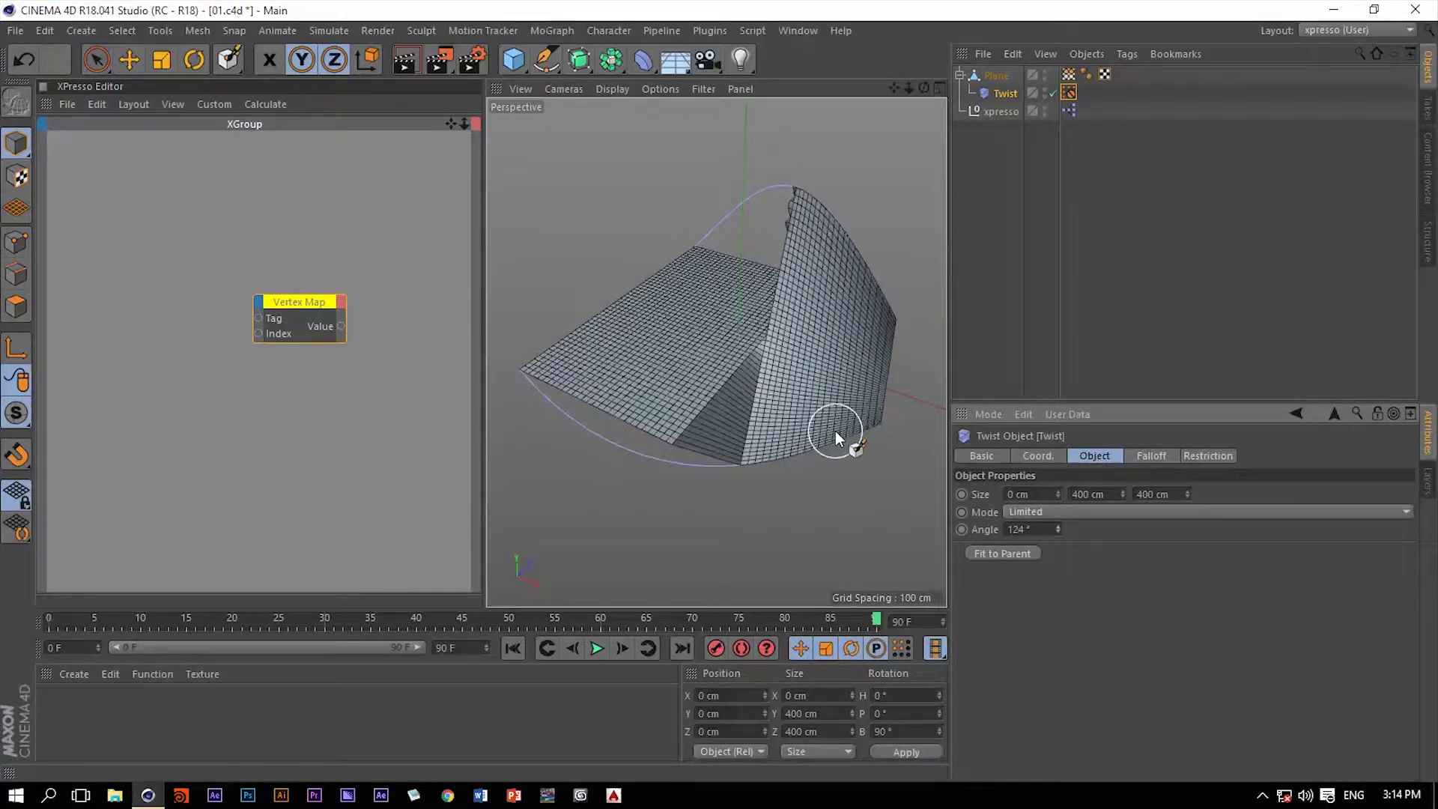
left_click_drag(1057, 528, 1058, 591)
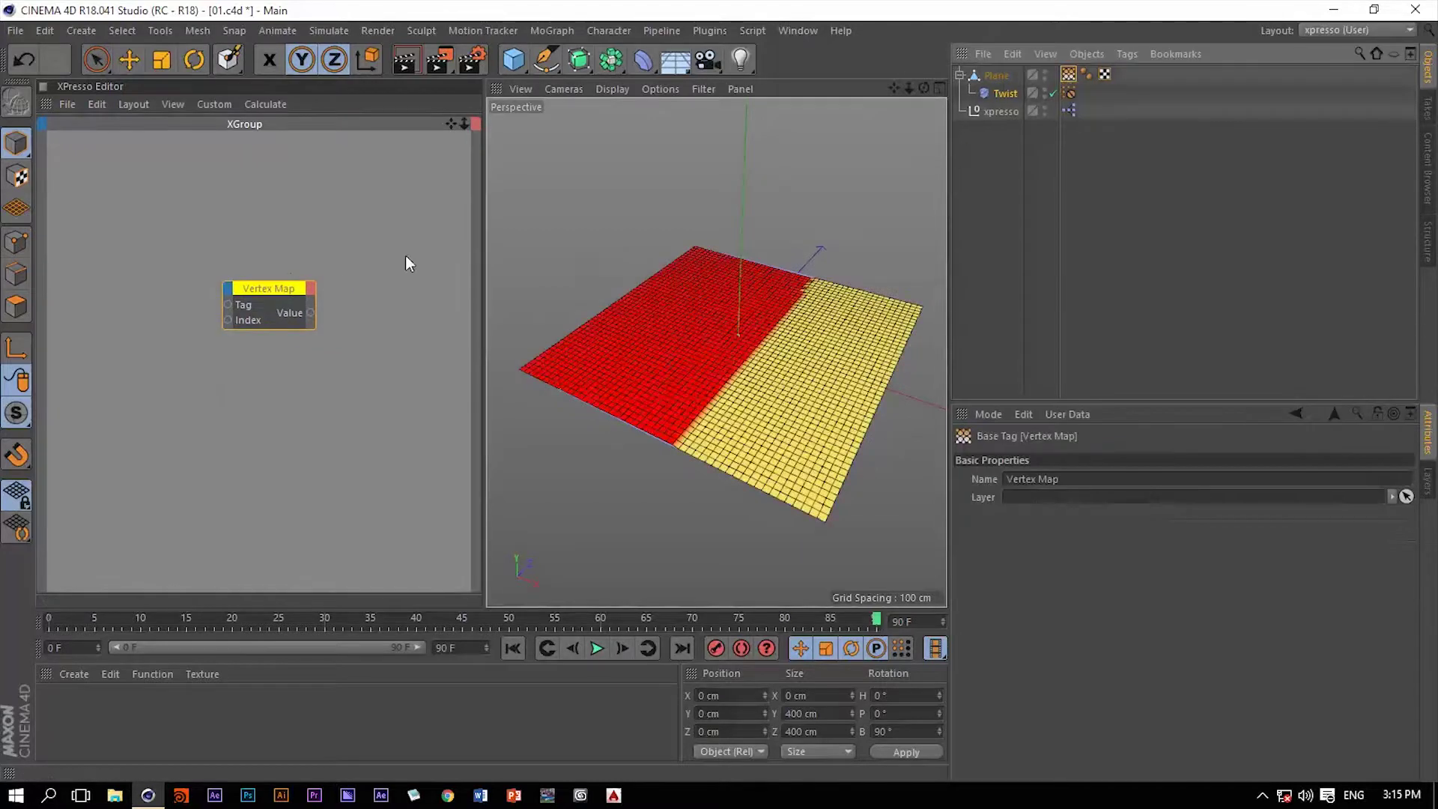
Nudge the Vertex Map node in the XPresso graph and select the Vertex Map tag.
left_click(294, 297)
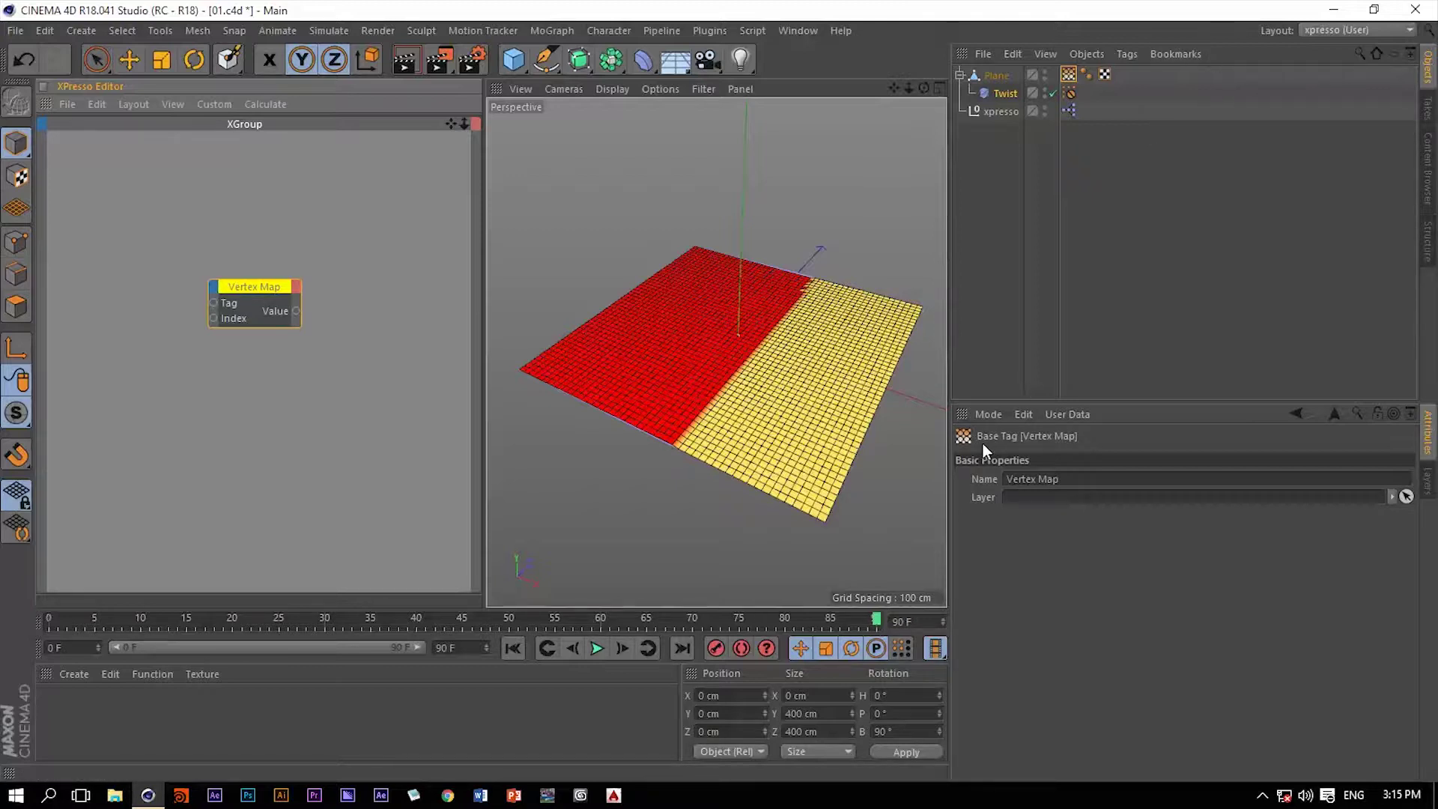
left_click_drag(265, 288, 282, 265)
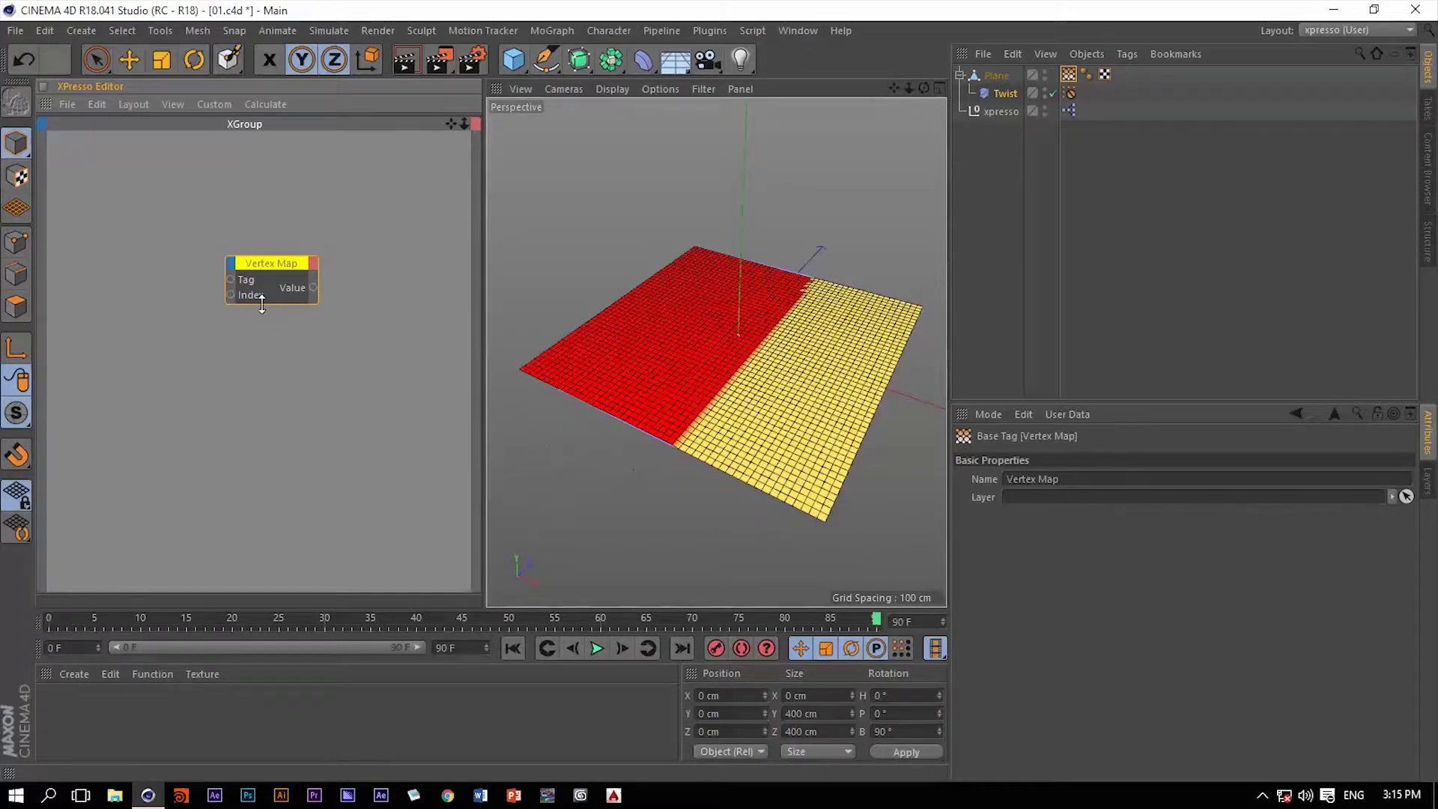
left_click(1070, 76)
Drop the Vertex Map tag into XPresso and wire its Object output to the Tag input.
left_click_drag(1071, 77, 108, 280)
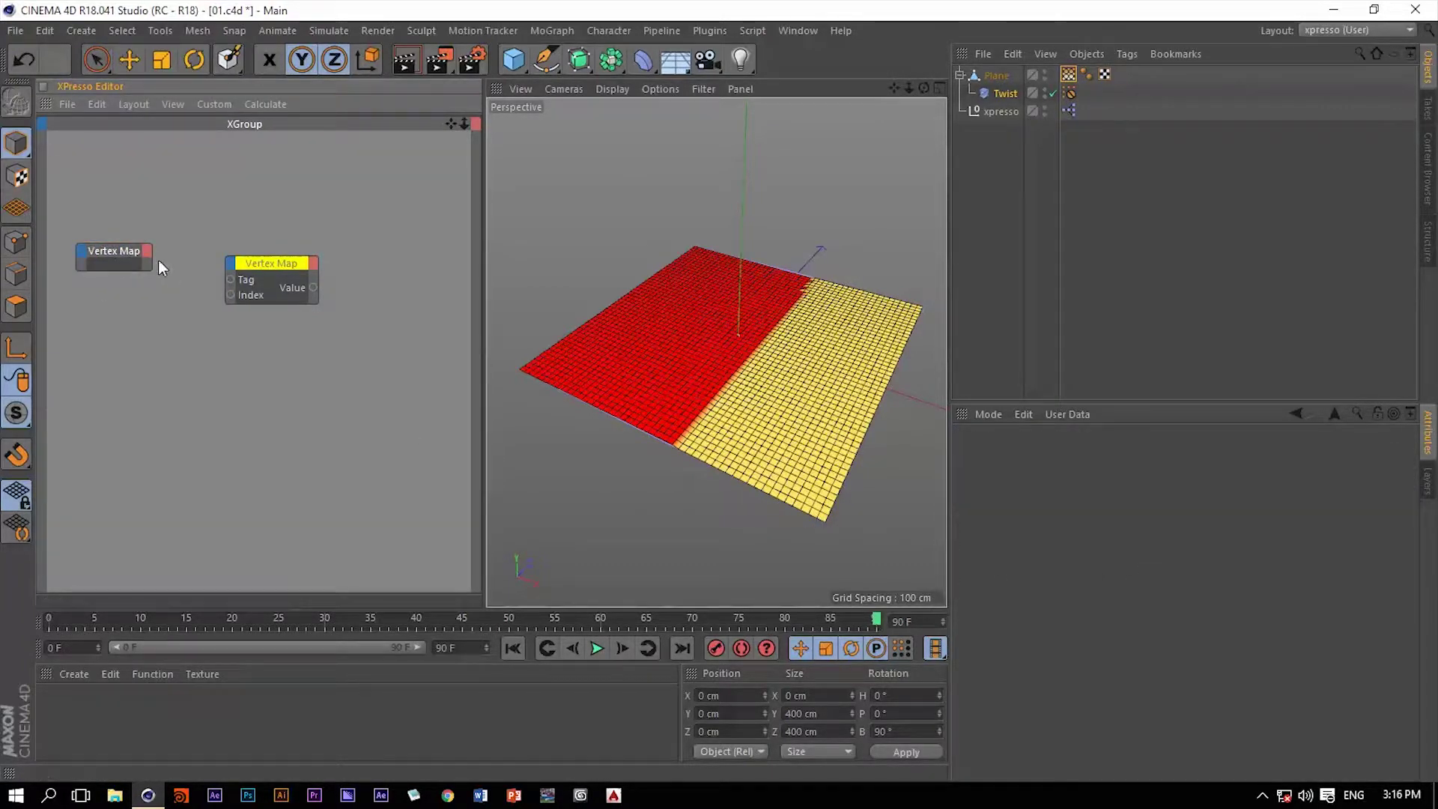
left_click(147, 253)
left_click(166, 283)
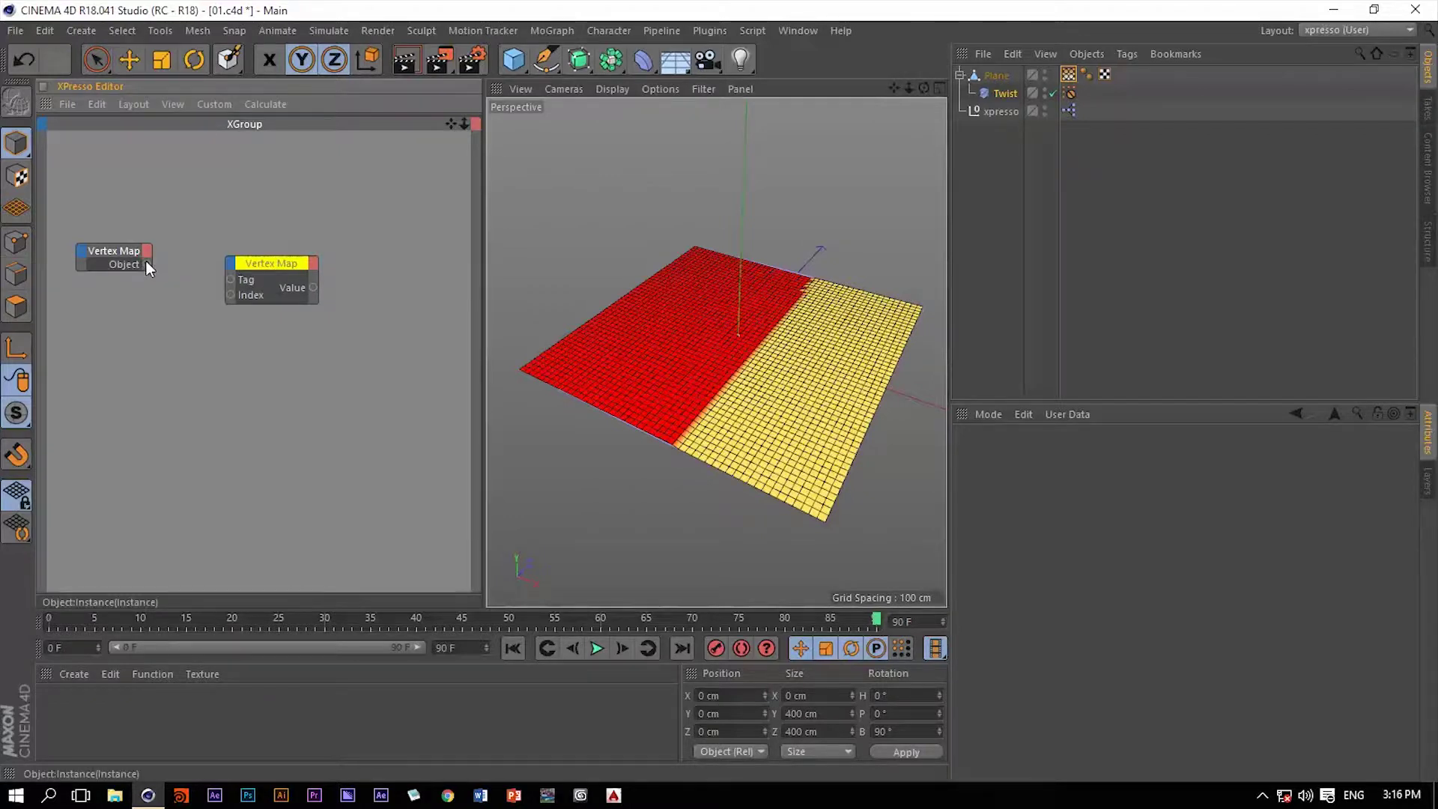
left_click_drag(235, 281, 265, 228)
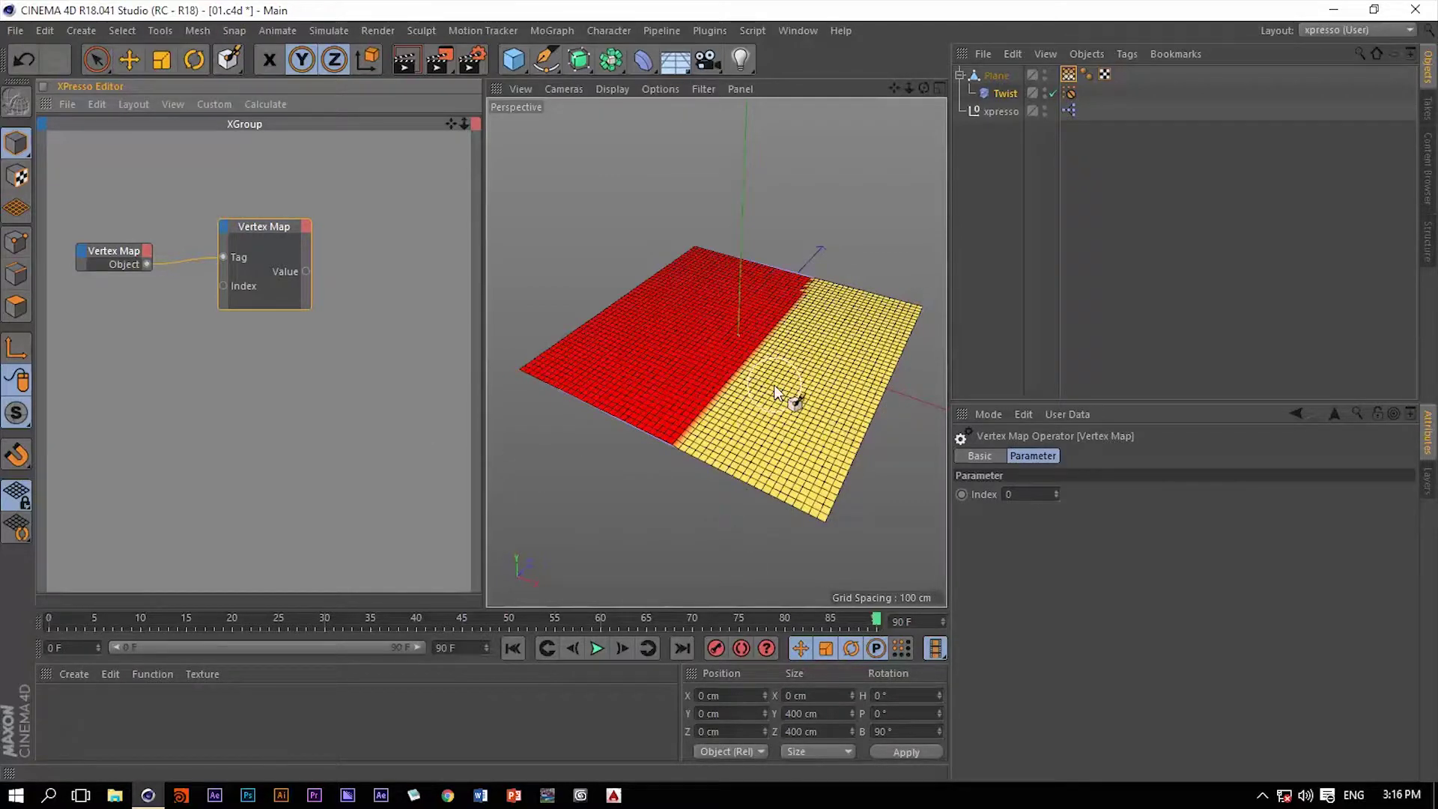
Enlarge the Vertex Map node and add a Value input port to it.
left_click_drag(268, 308, 268, 367)
left_click(224, 229)
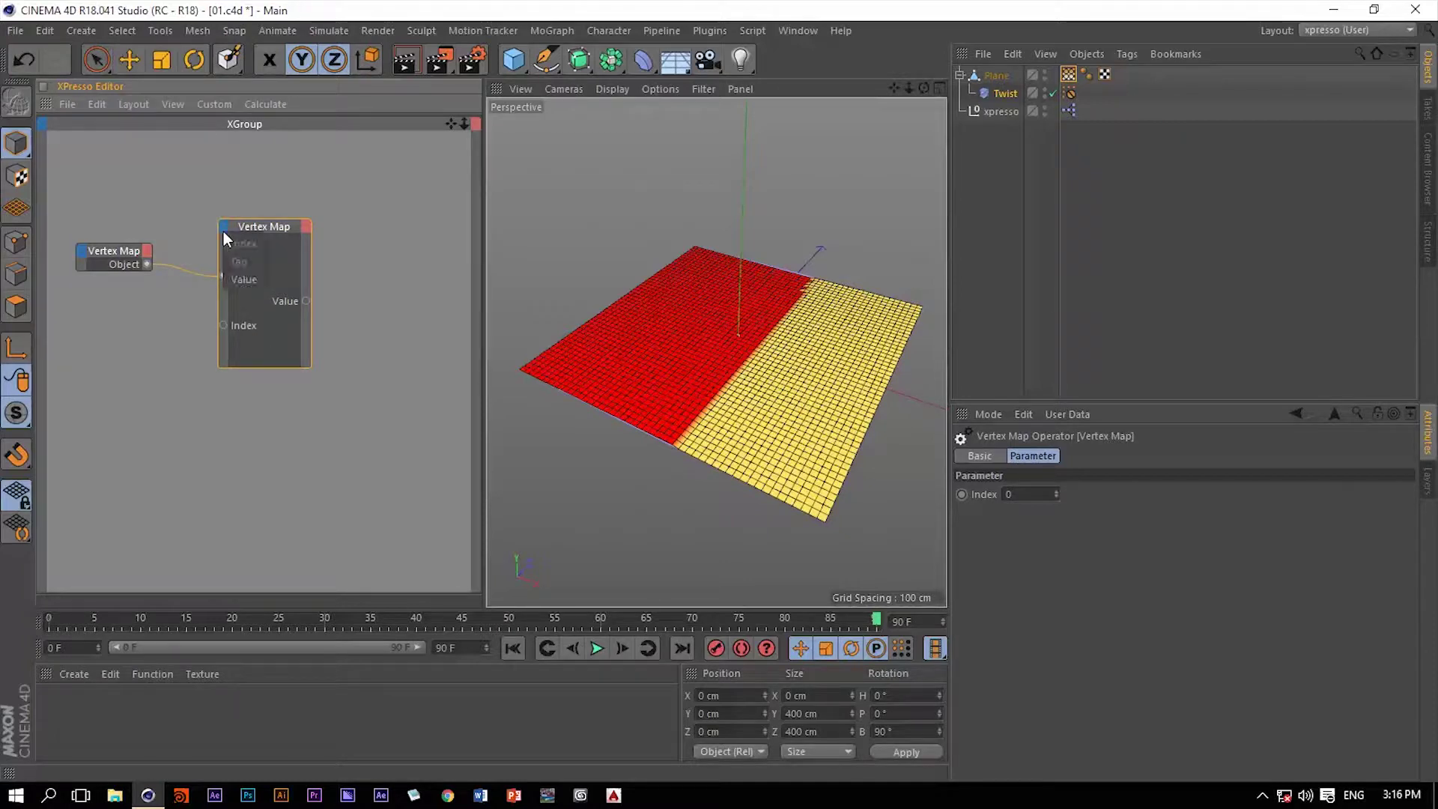
left_click(241, 282)
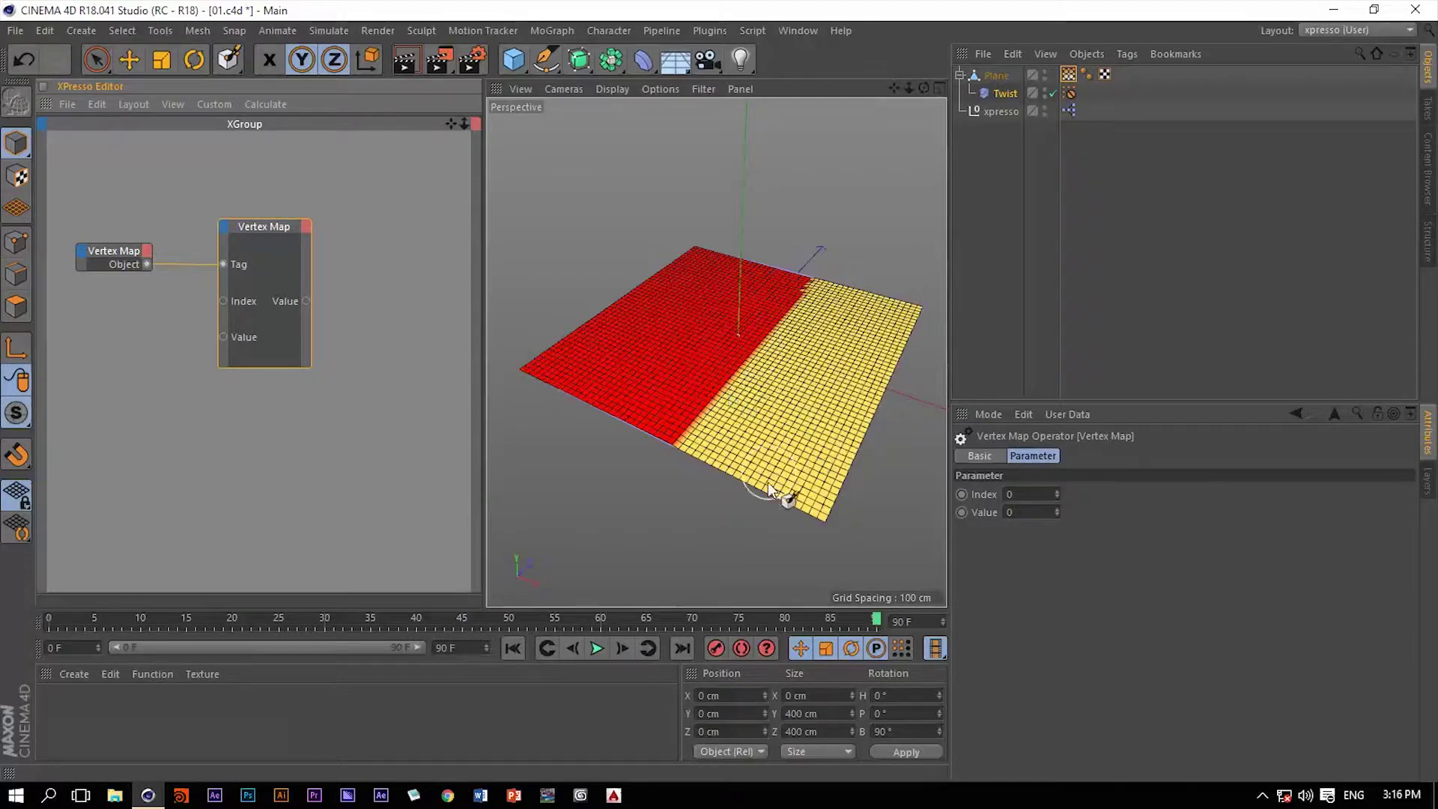
Add a Constant node below the Vertex Map node and wire it into the Value input.
right_click(172, 414)
mouse_move(192, 422)
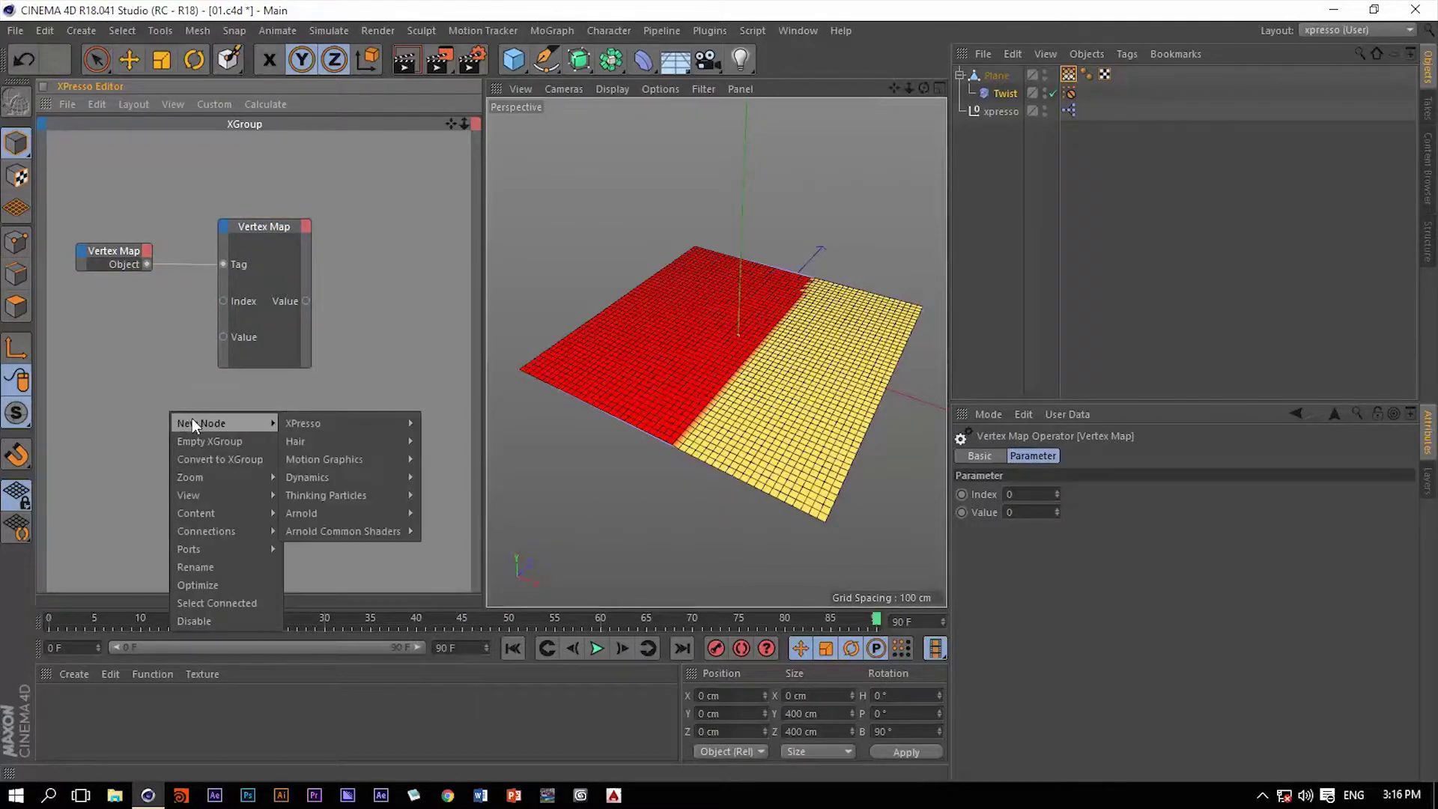
mouse_move(346, 422)
mouse_move(449, 421)
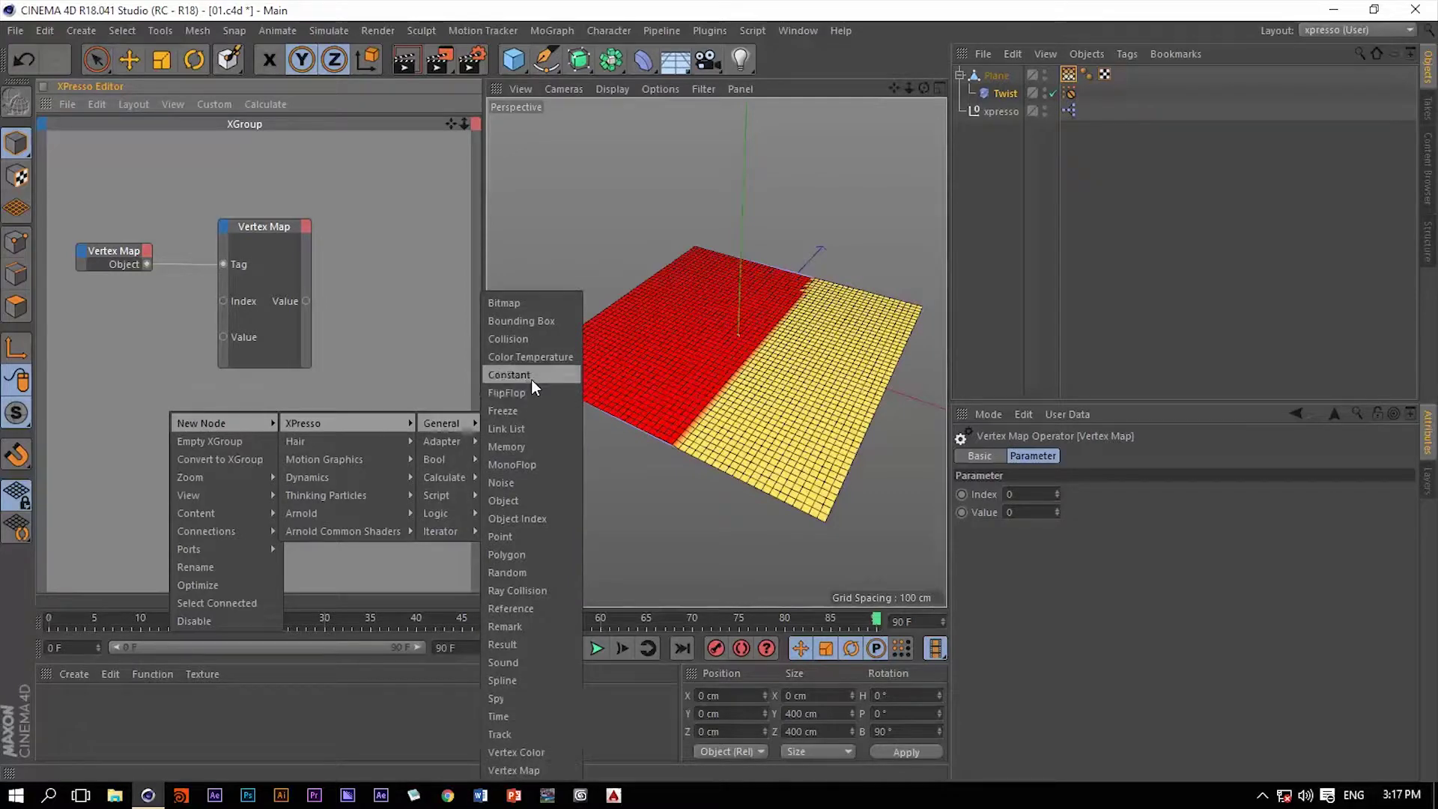
left_click(509, 374)
left_click_drag(161, 411, 109, 384)
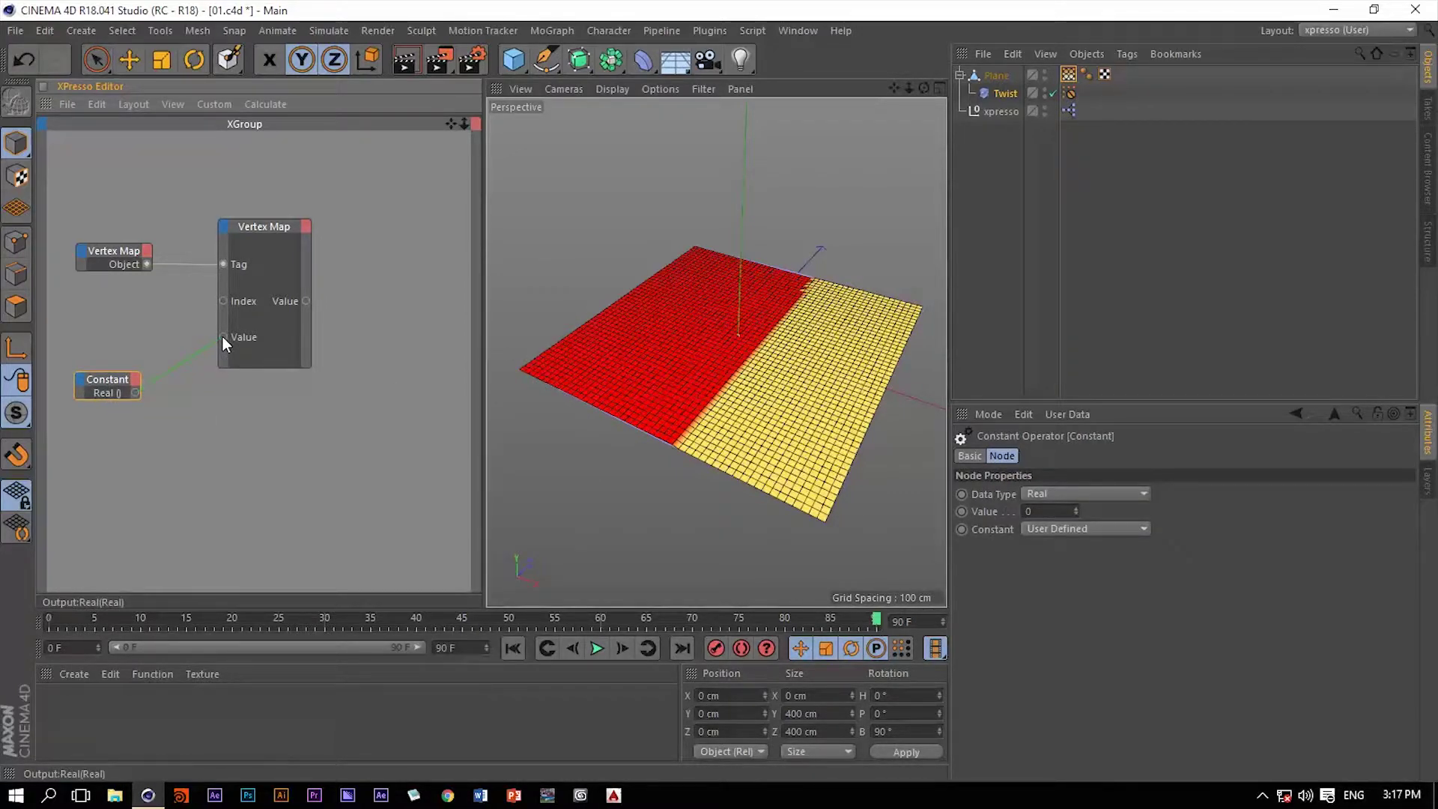
left_click_drag(222, 336, 223, 337)
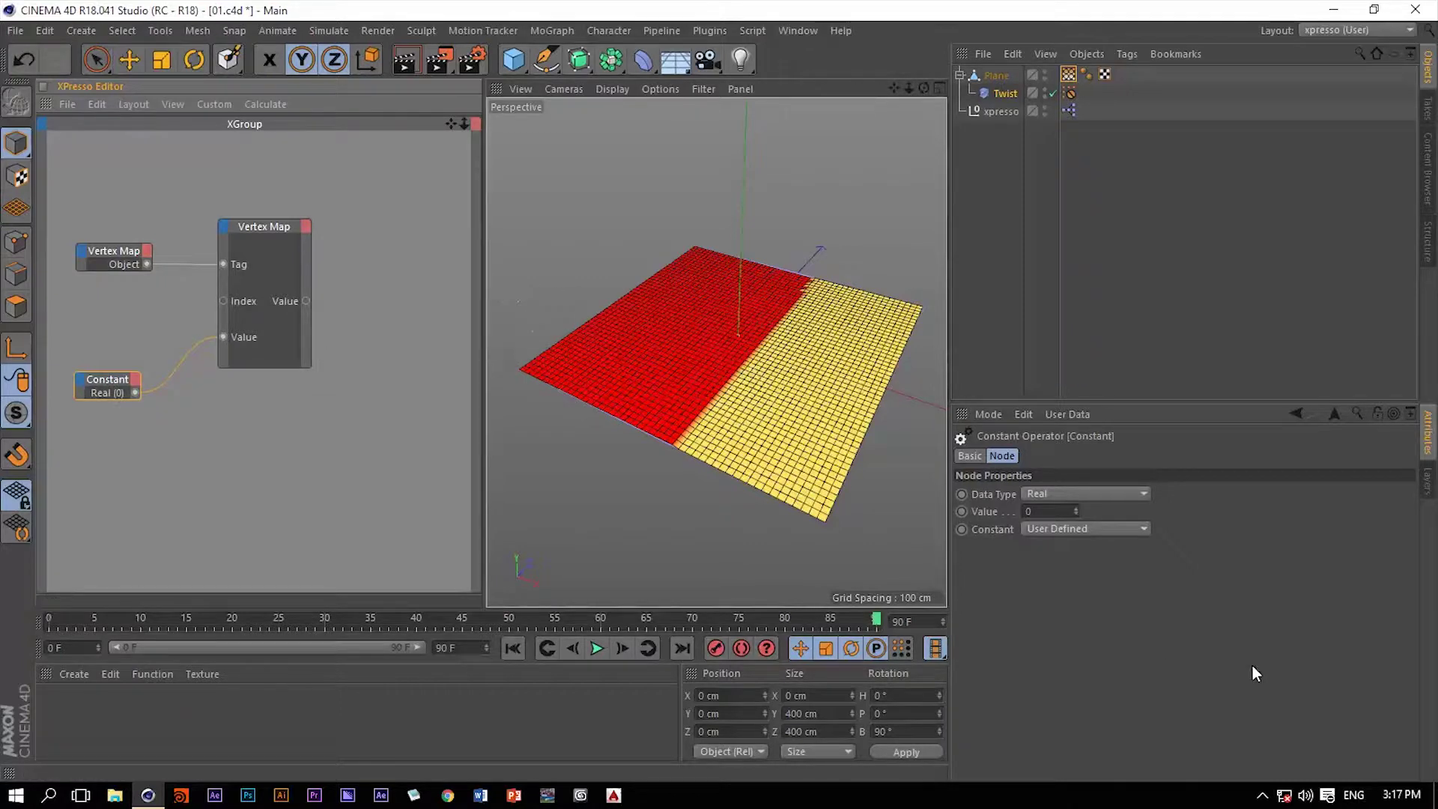
Set the Constant's value to 1 and nudge the node into place.
double_click(1055, 512)
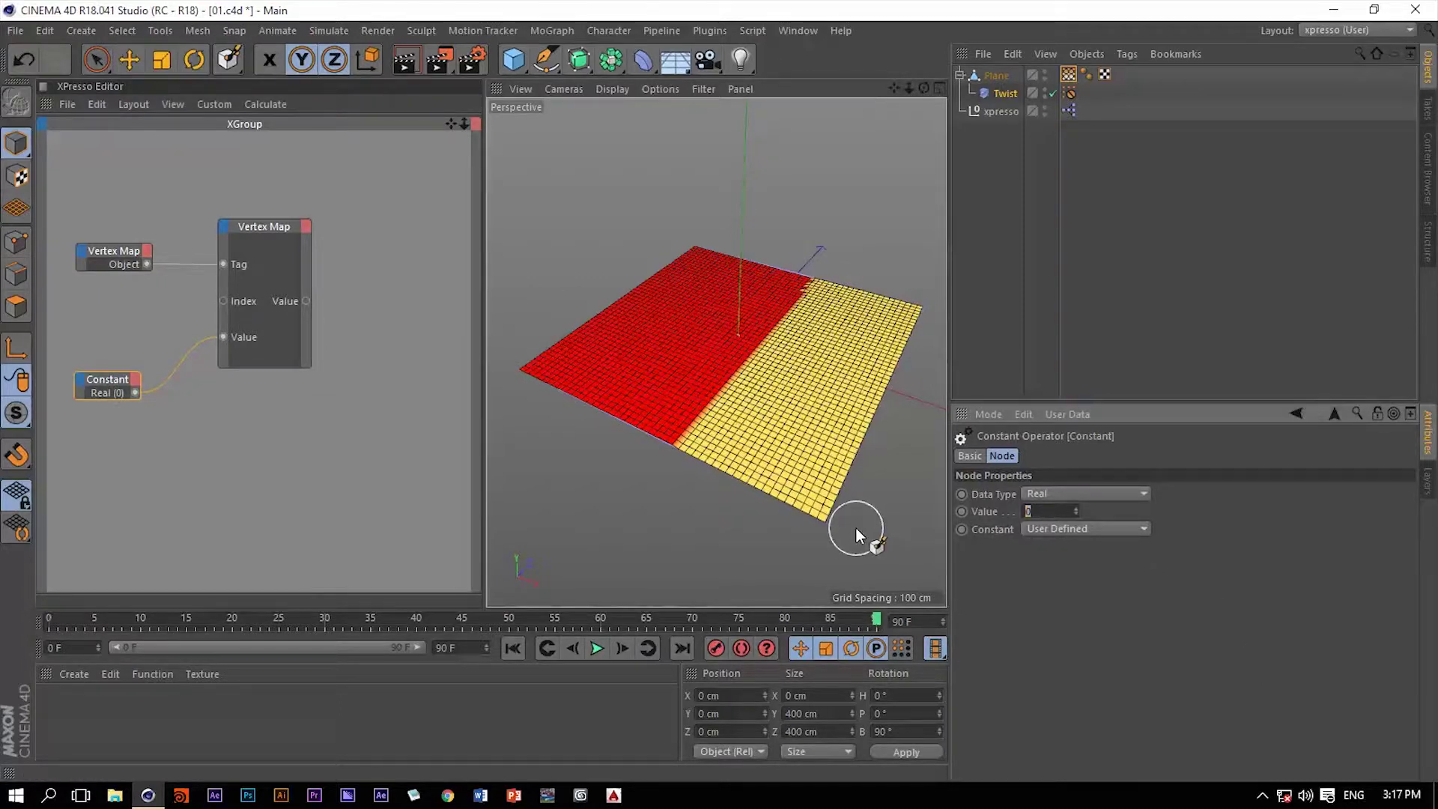
type("1")
key("Return")
mouse_move(118, 379)
left_mouse_down()
mouse_move(146, 369)
mouse_move(123, 380)
left_mouse_up()
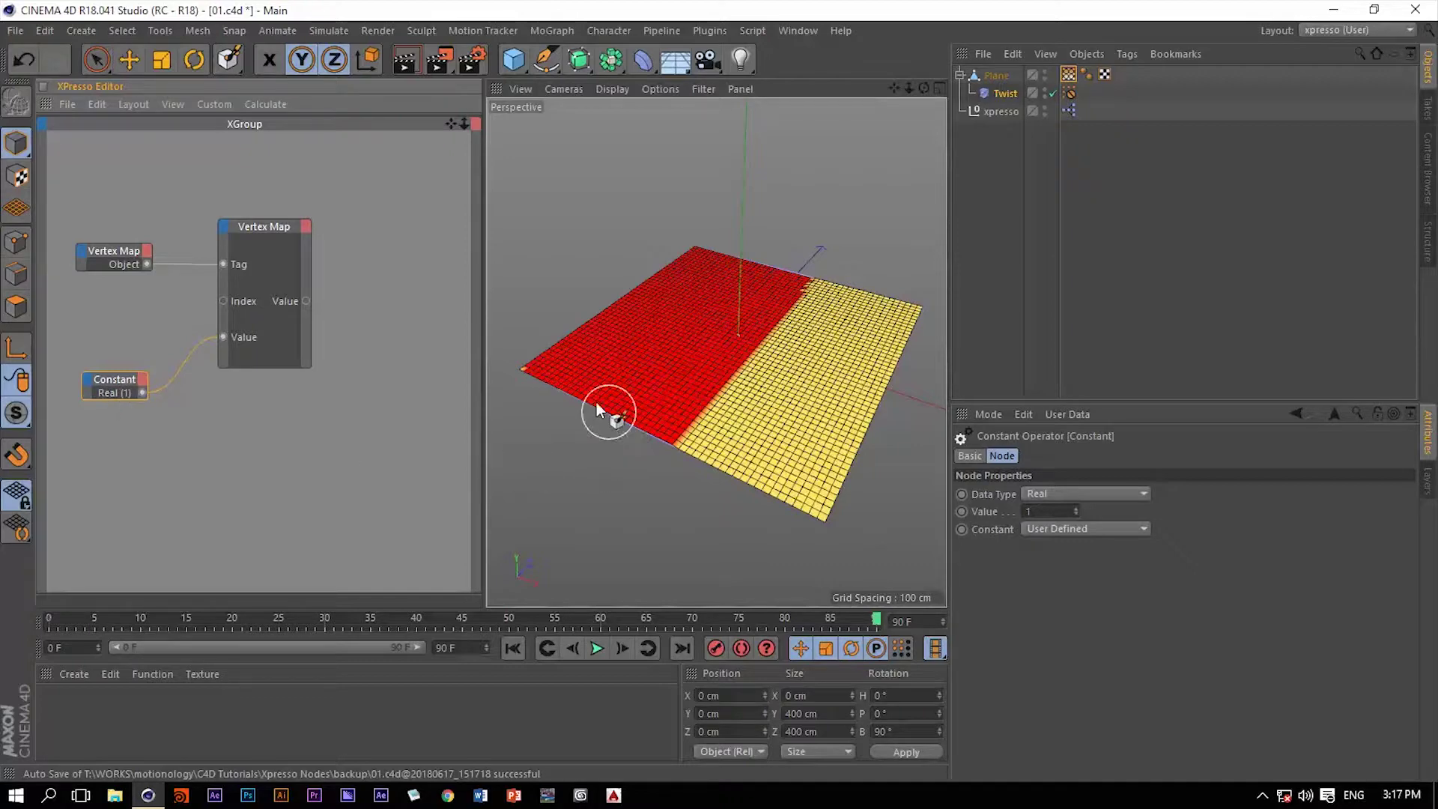
Raise the Vertex Map node's Index from 0 to 7 using the spinner arrow.
right_click_drag(514, 369, 663, 368, "alt")
scroll(647, 352, "up", 3)
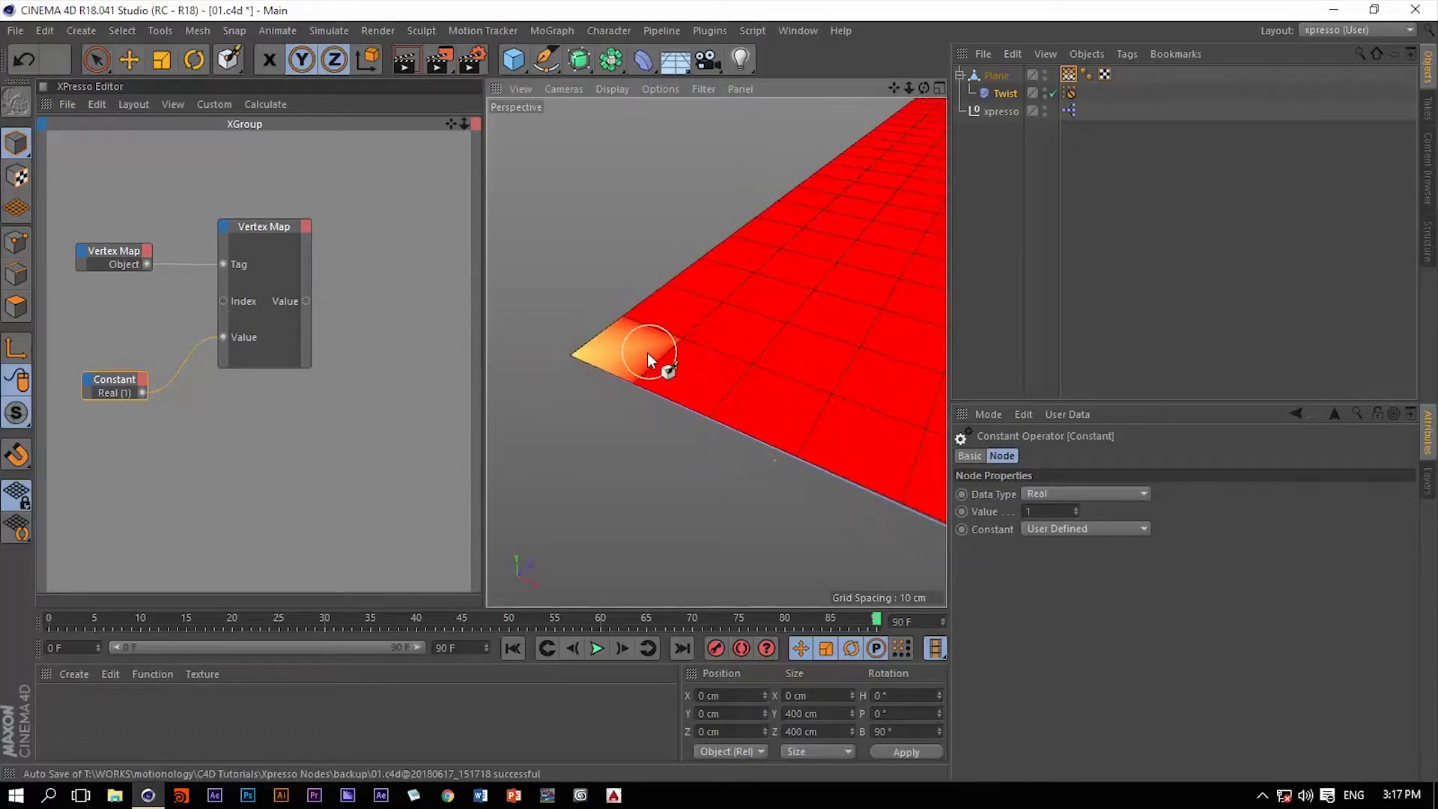
mouse_move(623, 355)
left_mouse_down()
mouse_move(585, 370)
mouse_move(613, 395)
mouse_move(575, 358)
left_mouse_up()
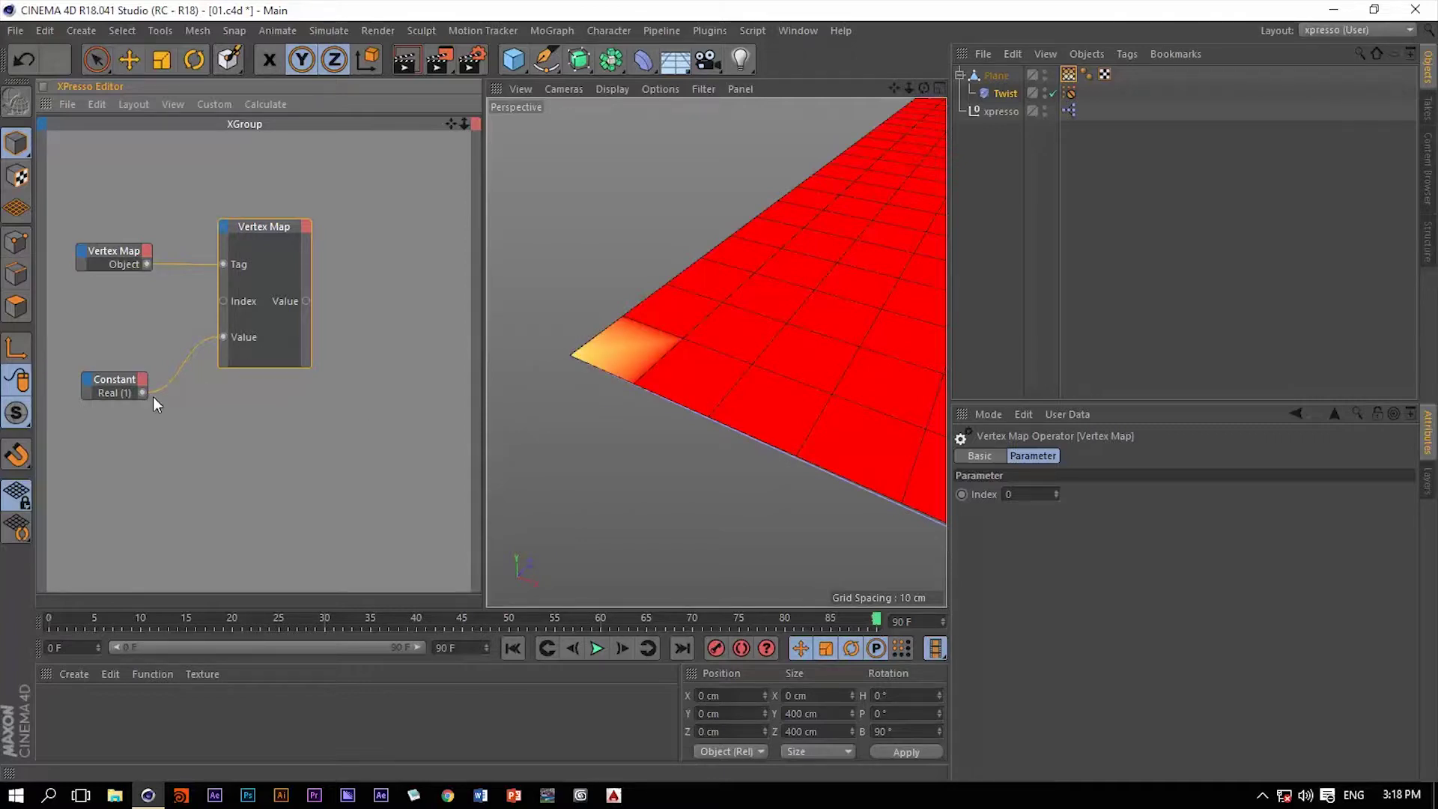
left_click(1055, 491)
left_click(1055, 492)
left_click(1055, 491)
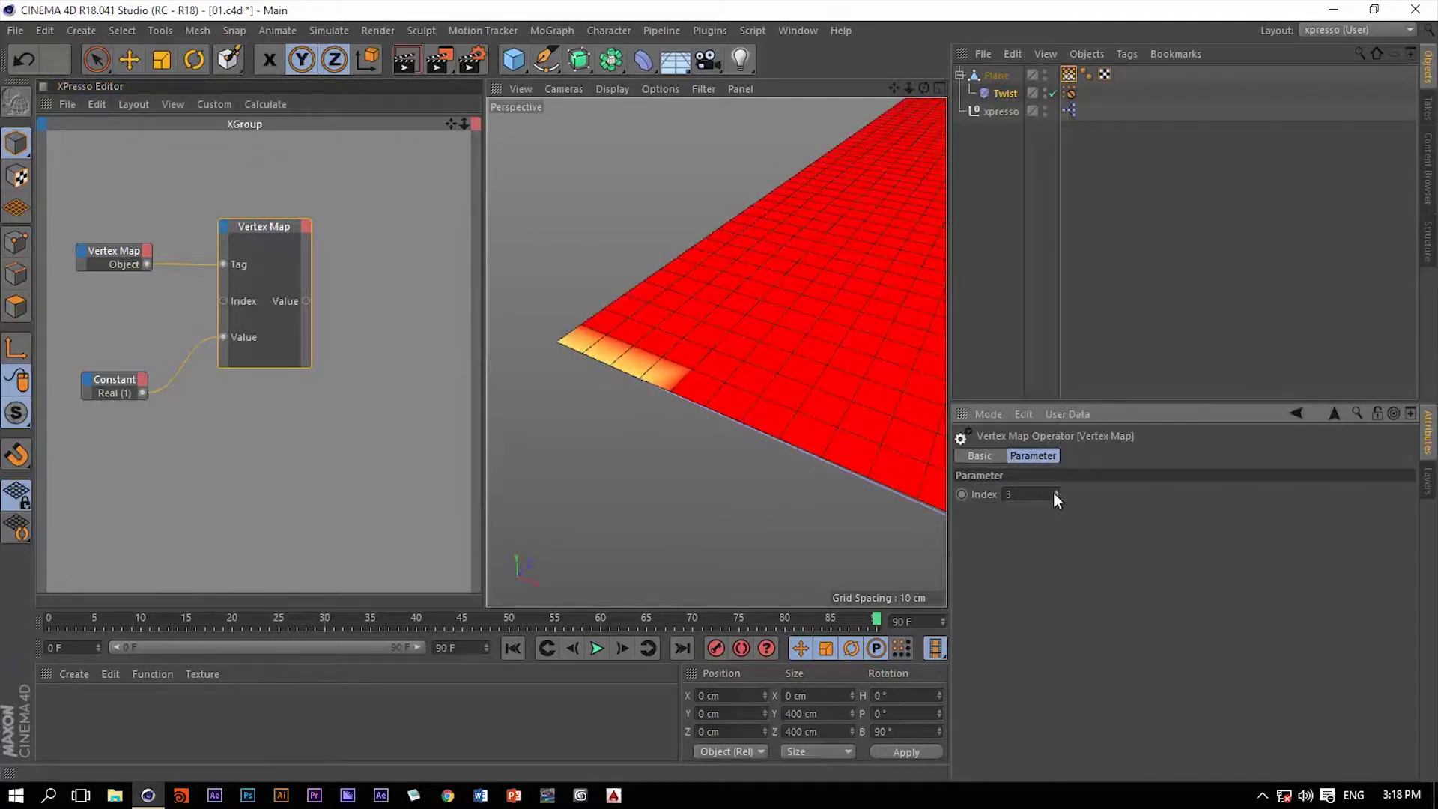
left_click(1055, 491)
left_click(1055, 490)
left_click(1055, 489)
left_click(1055, 491)
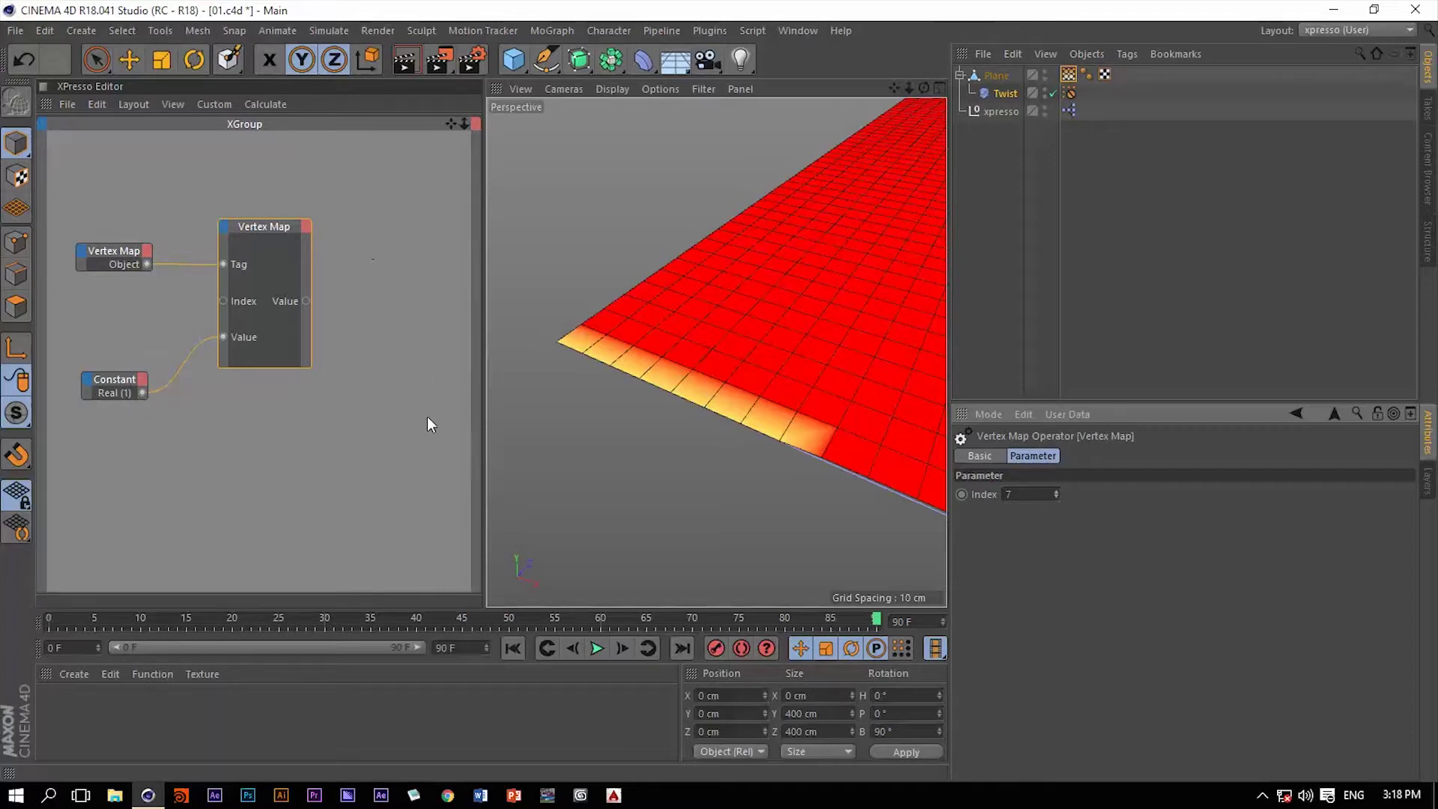
Add a Result node and connect the Vertex Map node's Value output to it.
right_click(384, 228)
mouse_move(414, 241)
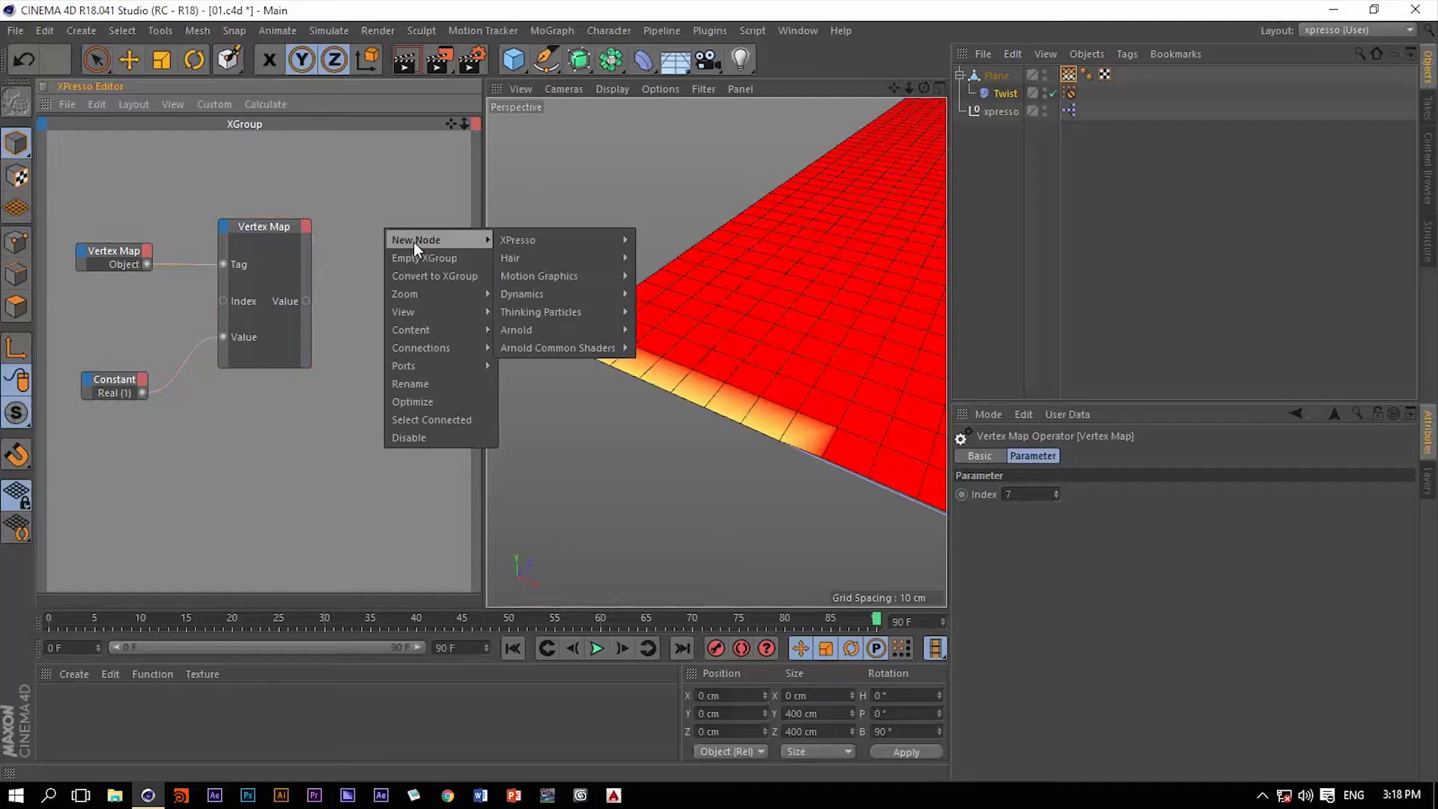
mouse_move(563, 239)
mouse_move(663, 242)
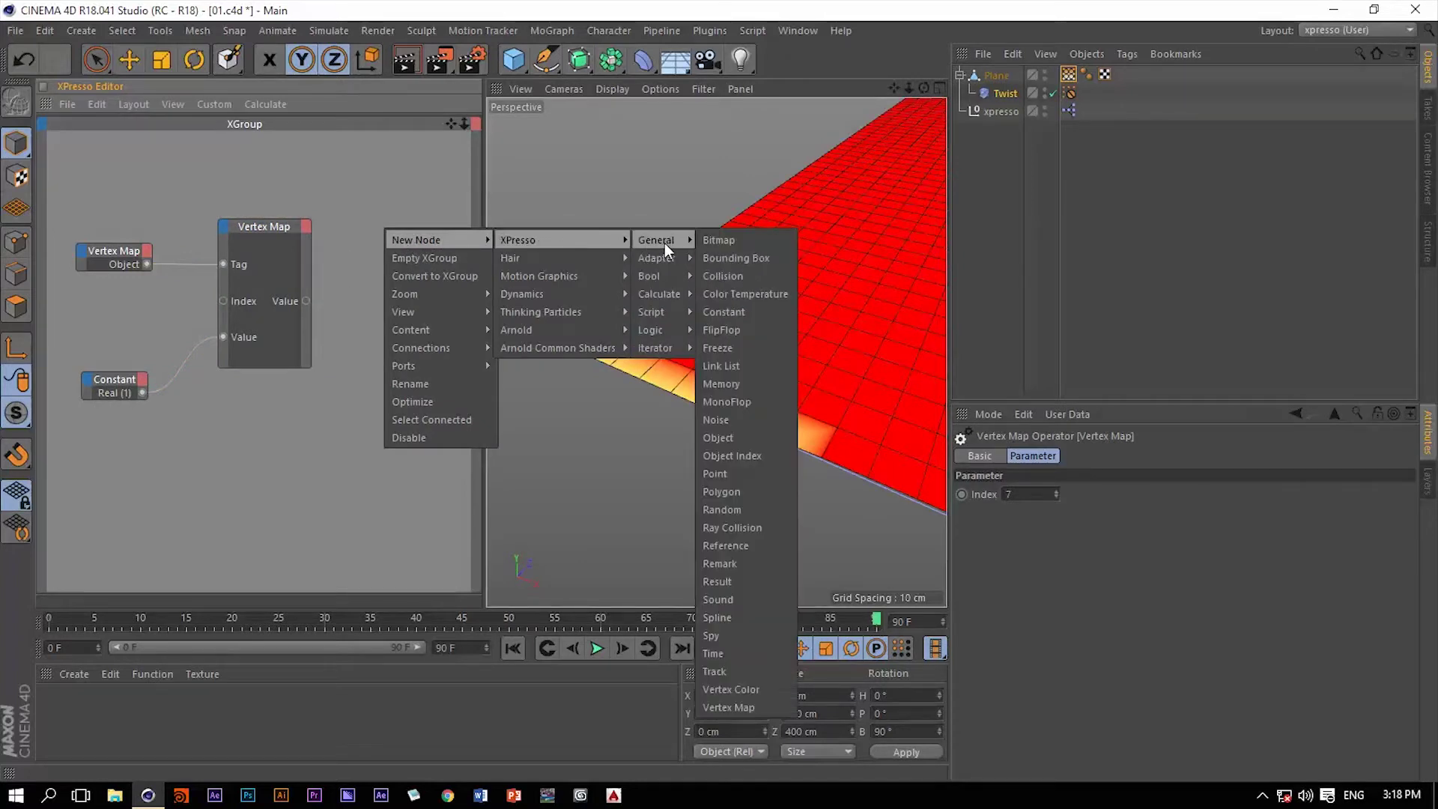
left_click(728, 581)
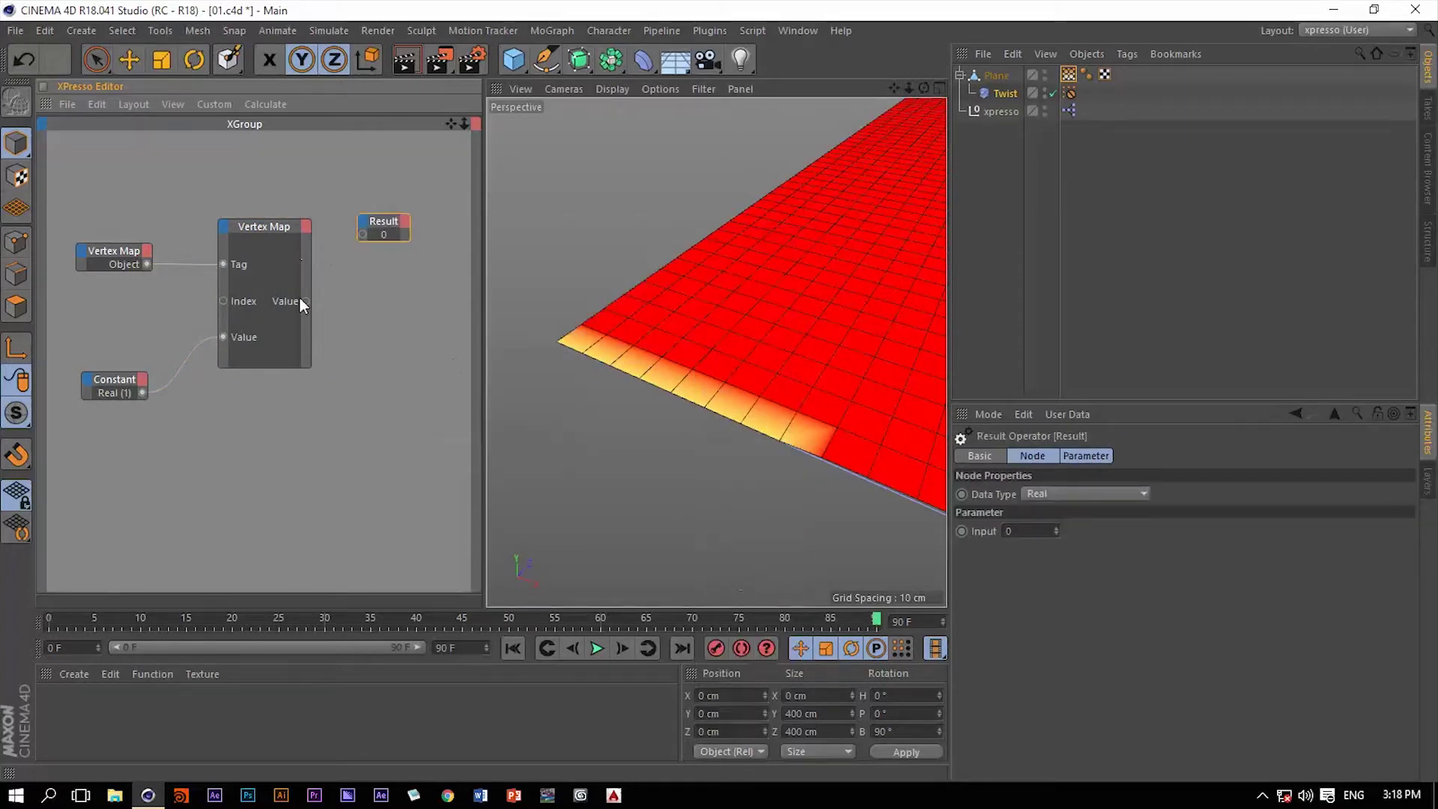
left_click_drag(306, 301, 362, 234)
Add a Count output, wire it to a second Result node showing 2601 vertices.
left_click(306, 226)
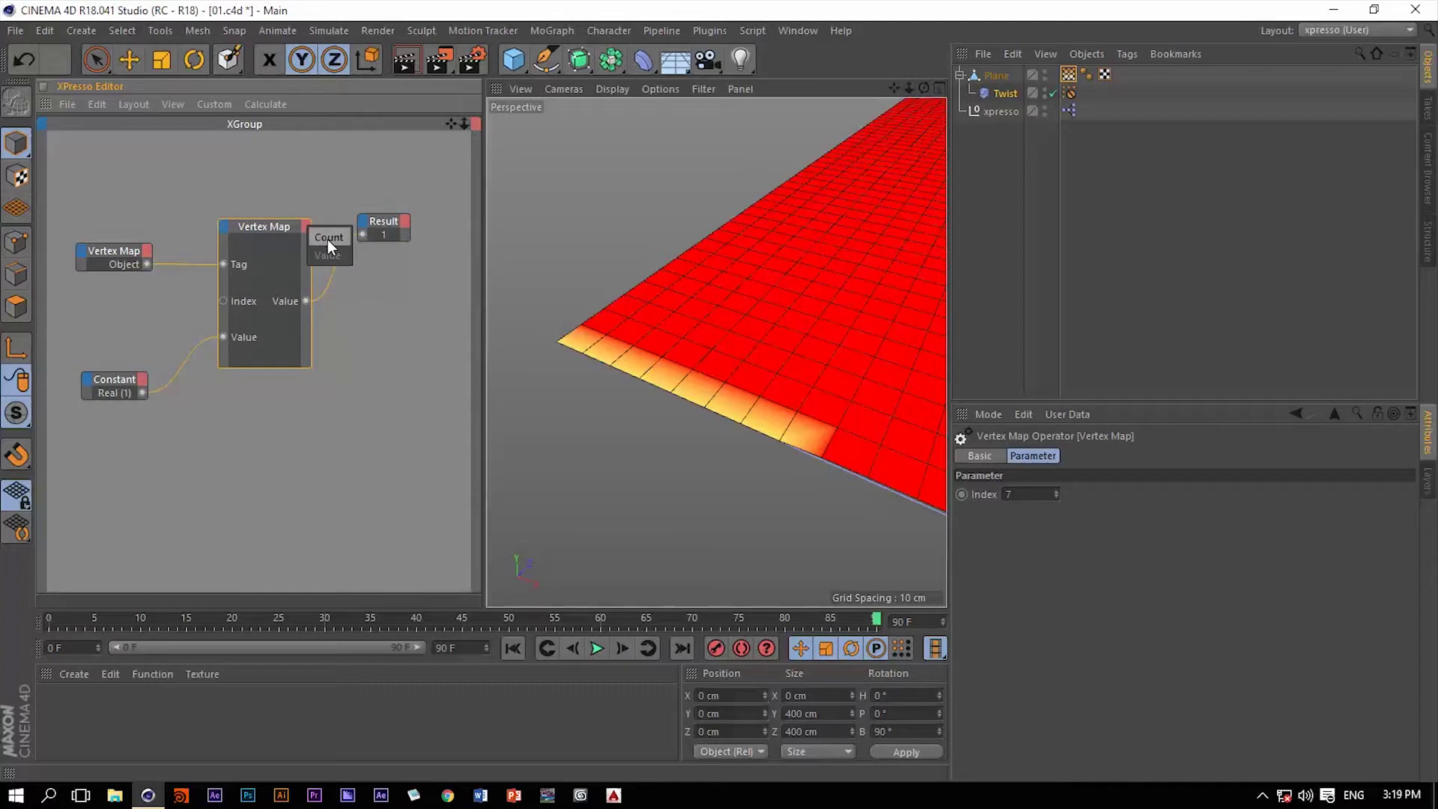
left_click(328, 237)
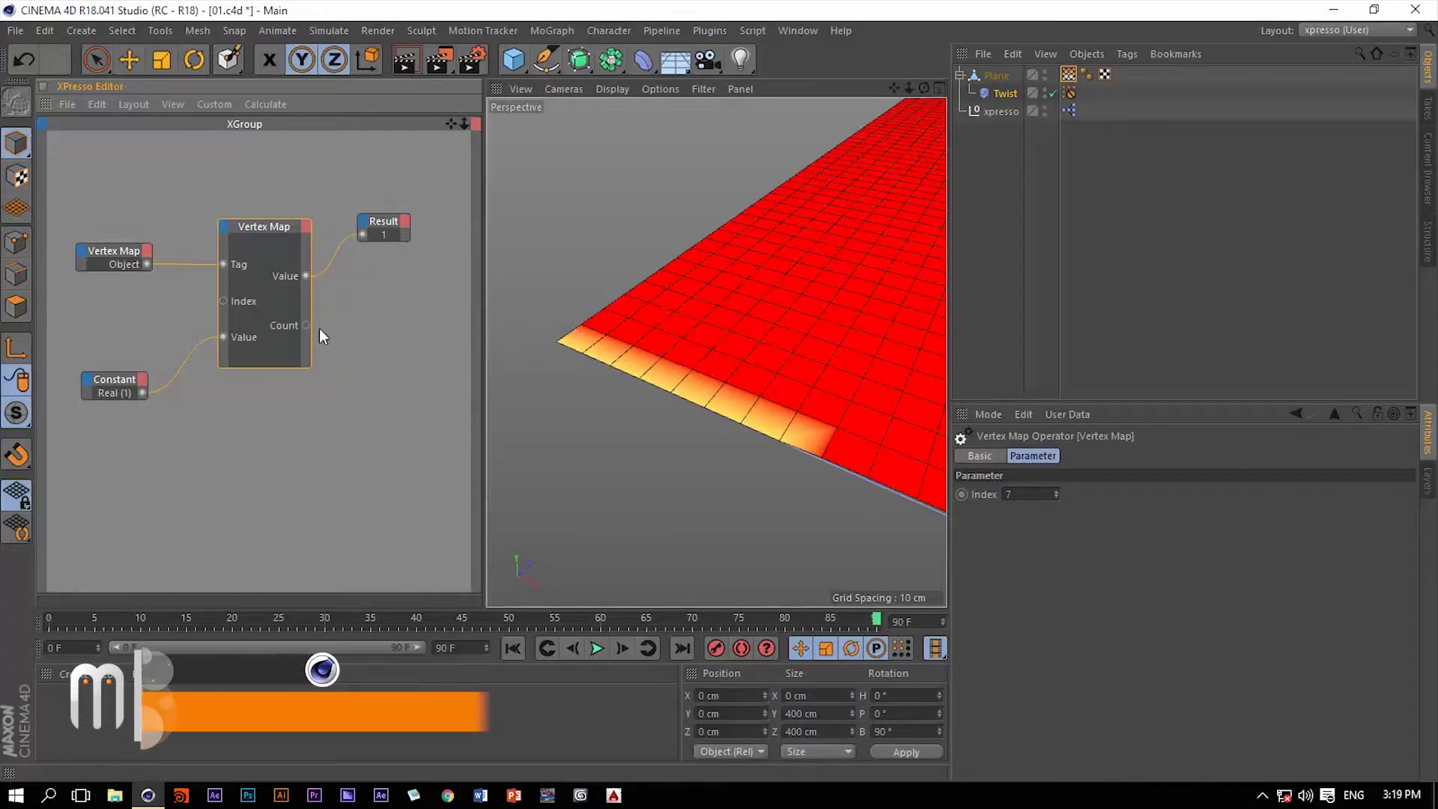
right_click(370, 283)
mouse_move(388, 297)
mouse_move(587, 299)
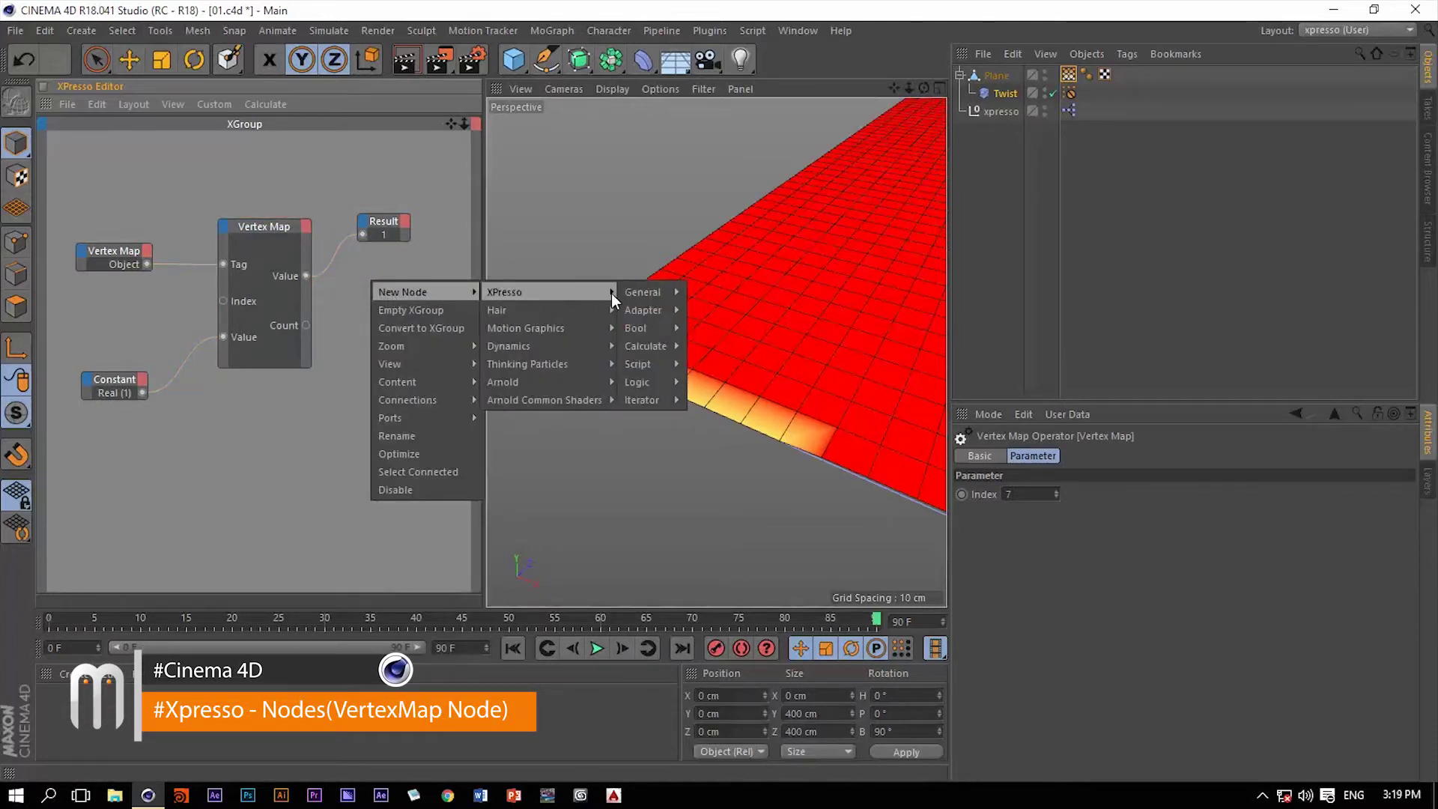
mouse_move(637, 290)
left_click(704, 633)
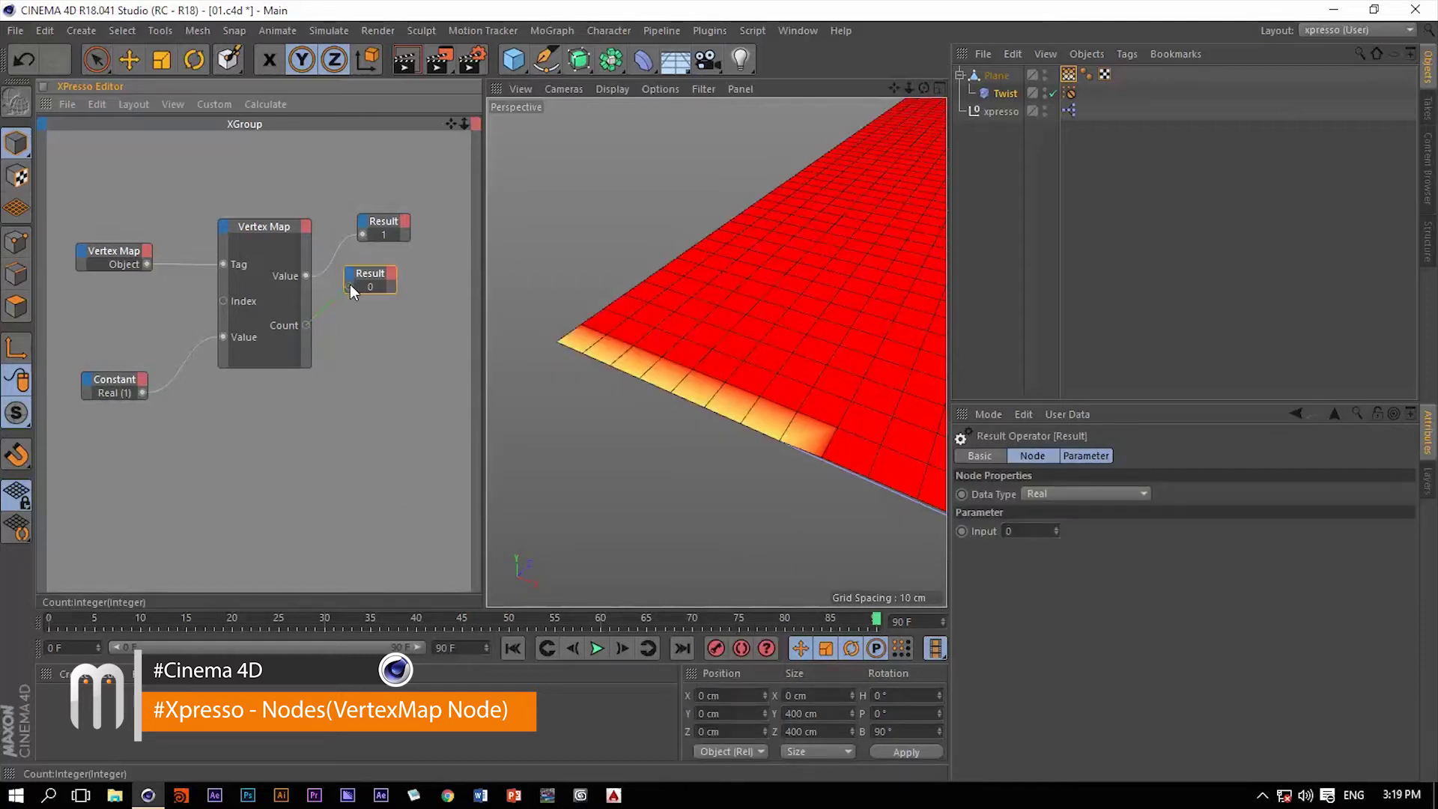
left_click_drag(349, 285, 368, 312)
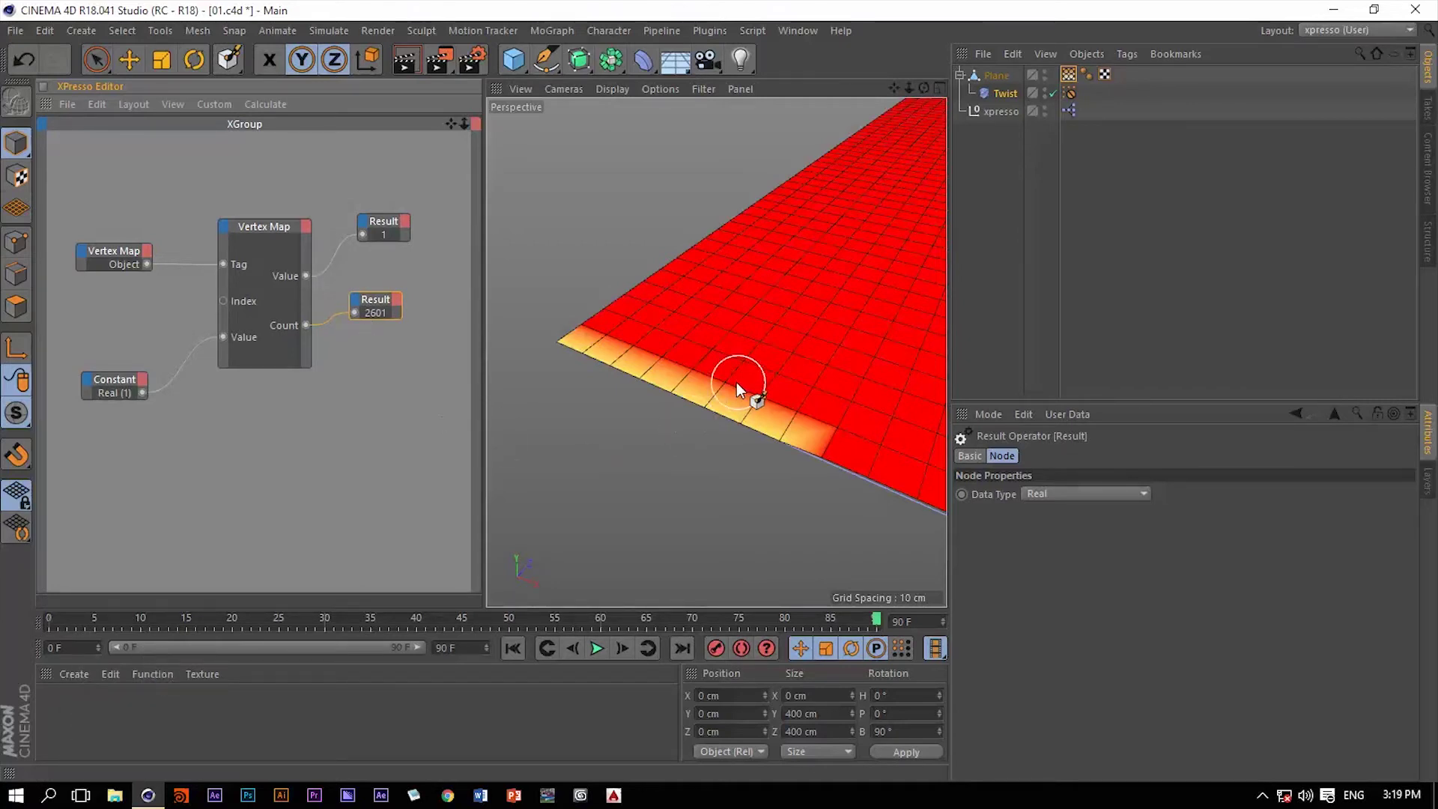
left_click_drag(293, 235, 278, 228)
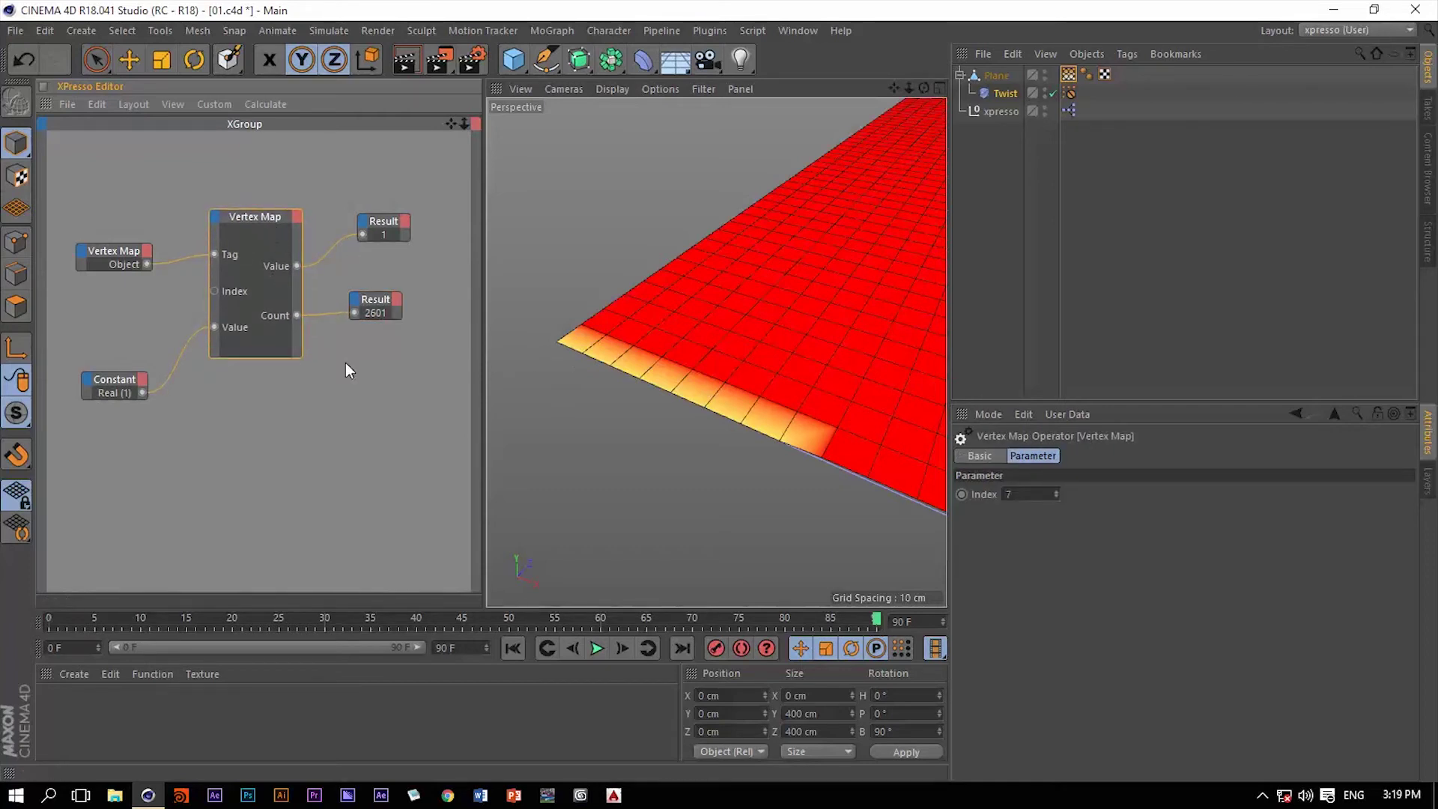